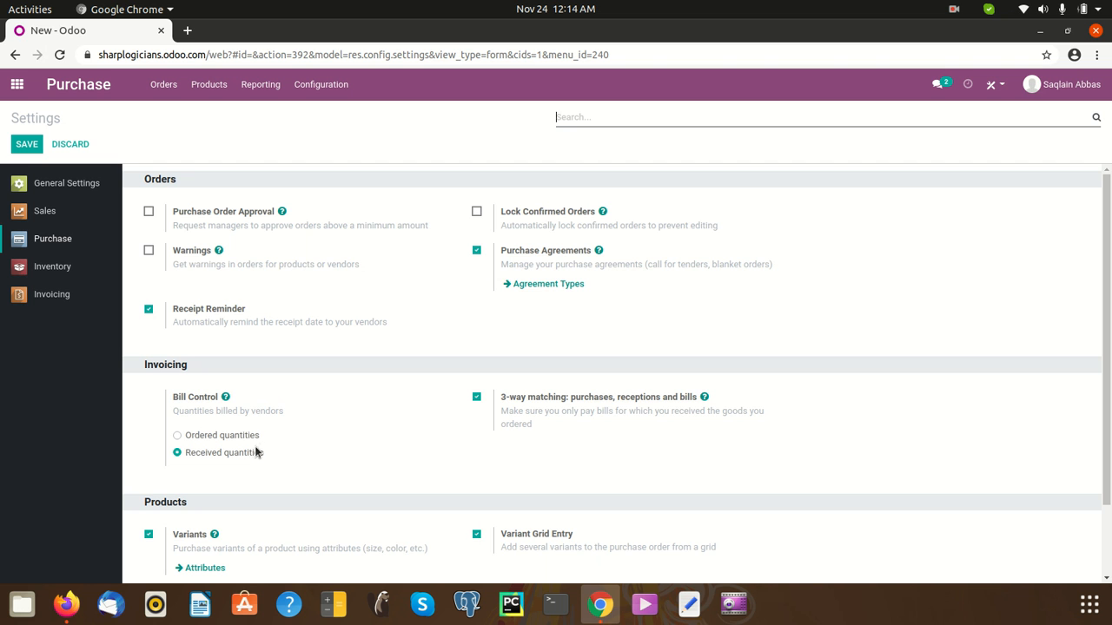
# - Review the purchase settings, with Variants and Variant Grid Entry enabled, and save them
pyautogui.scroll(-2, 256, 452)
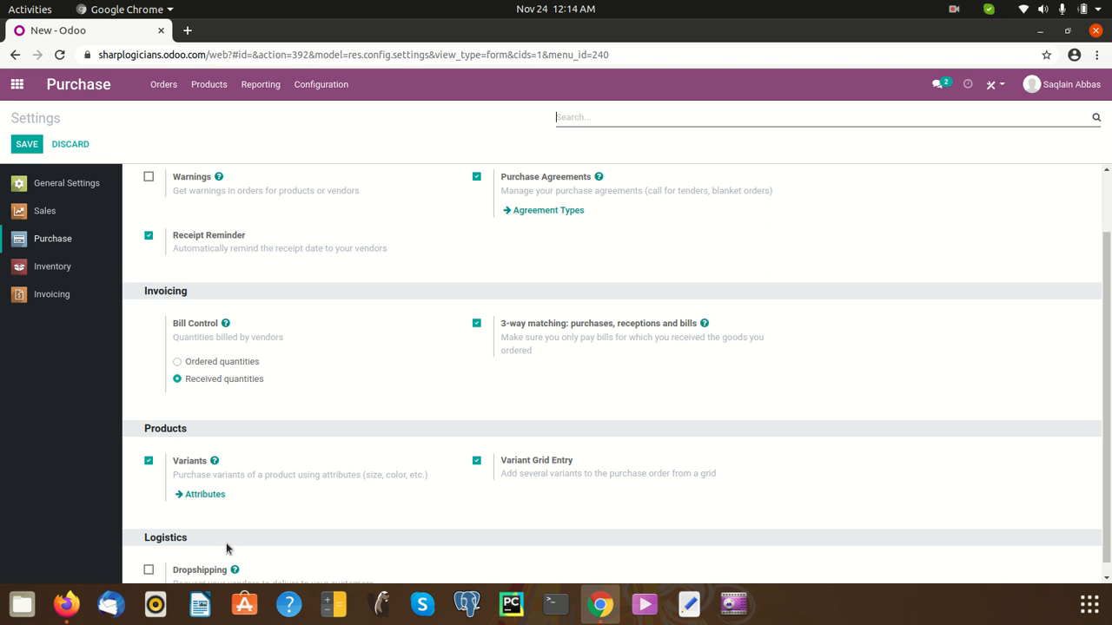
pyautogui.scroll(-1, 230, 394)
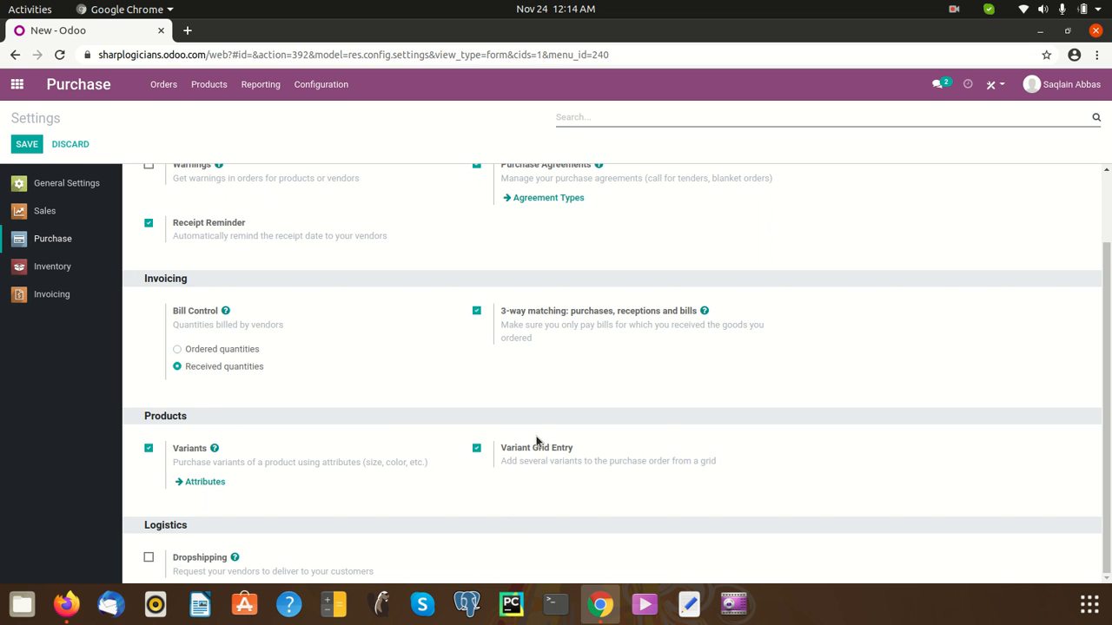
pyautogui.click(21, 146)
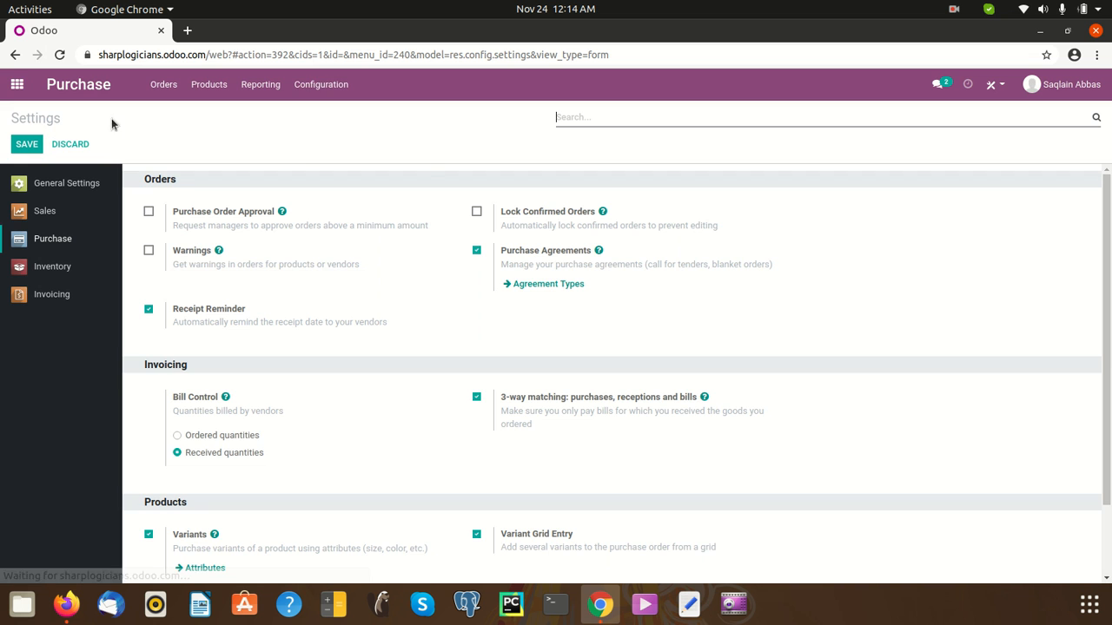
# - Create a new product attribute in the purchase configuration and name it Color
pyautogui.click(322, 85)
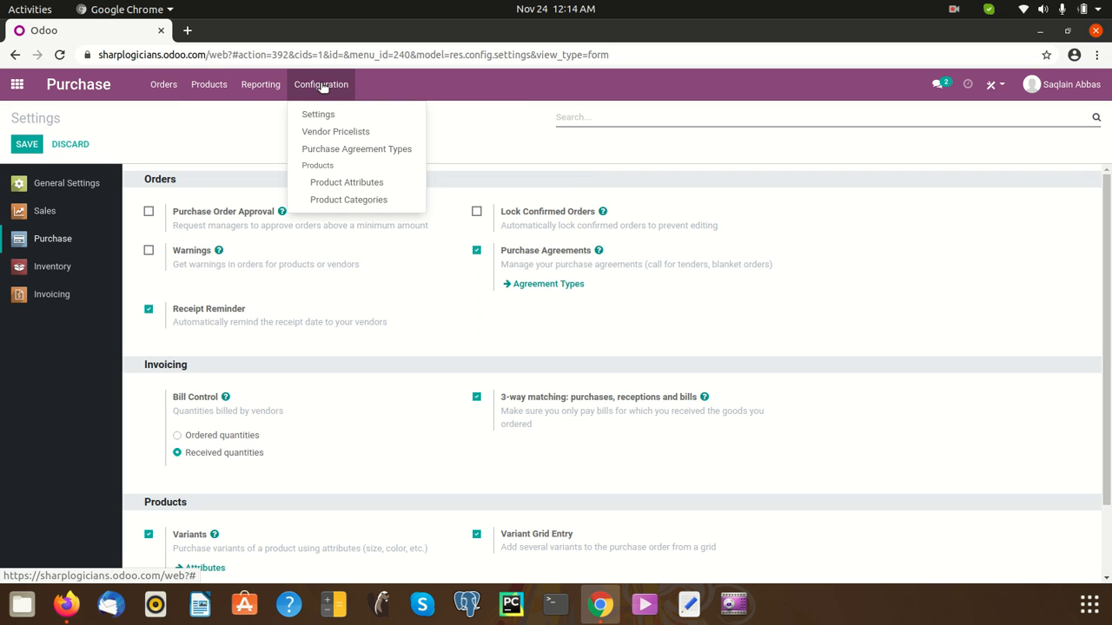
pyautogui.click(358, 185)
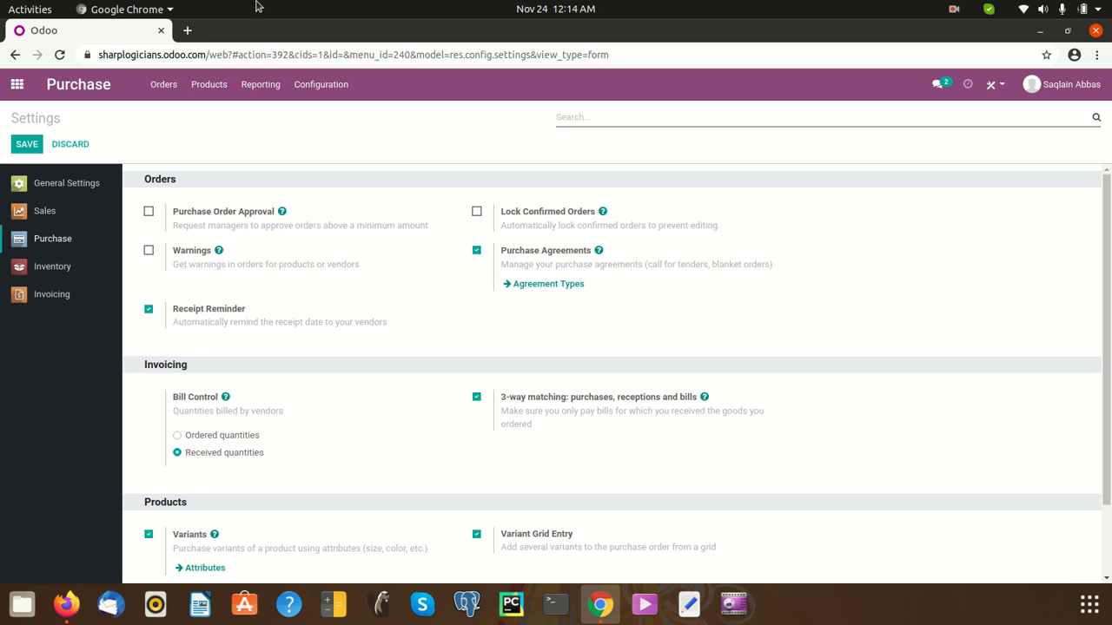
pyautogui.click(36, 144)
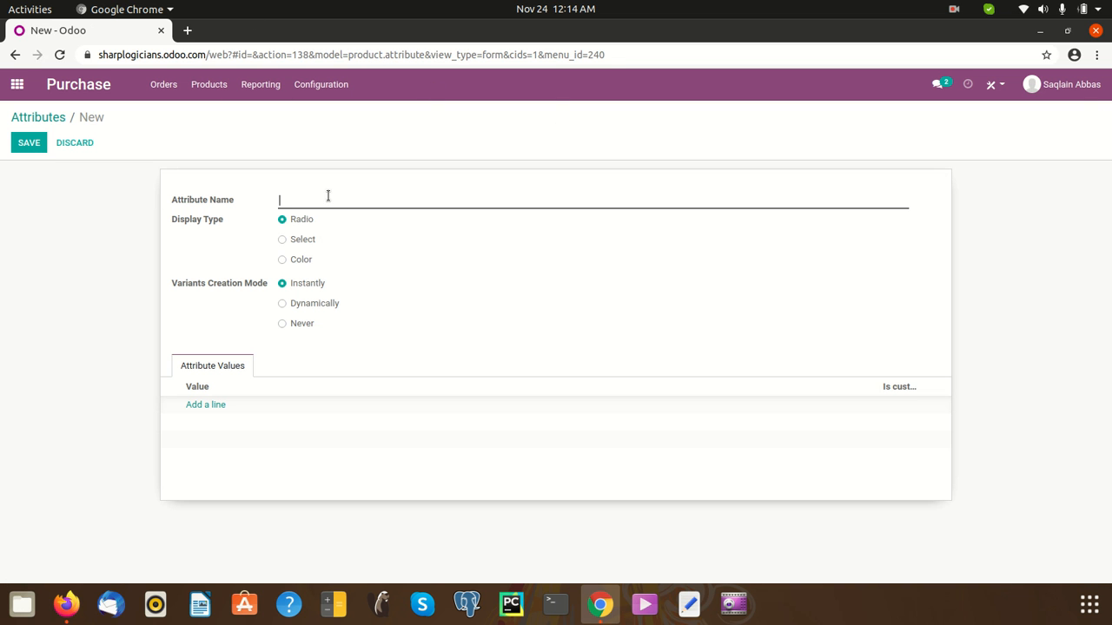
pyautogui.click(283, 198)
pyautogui.write('c')
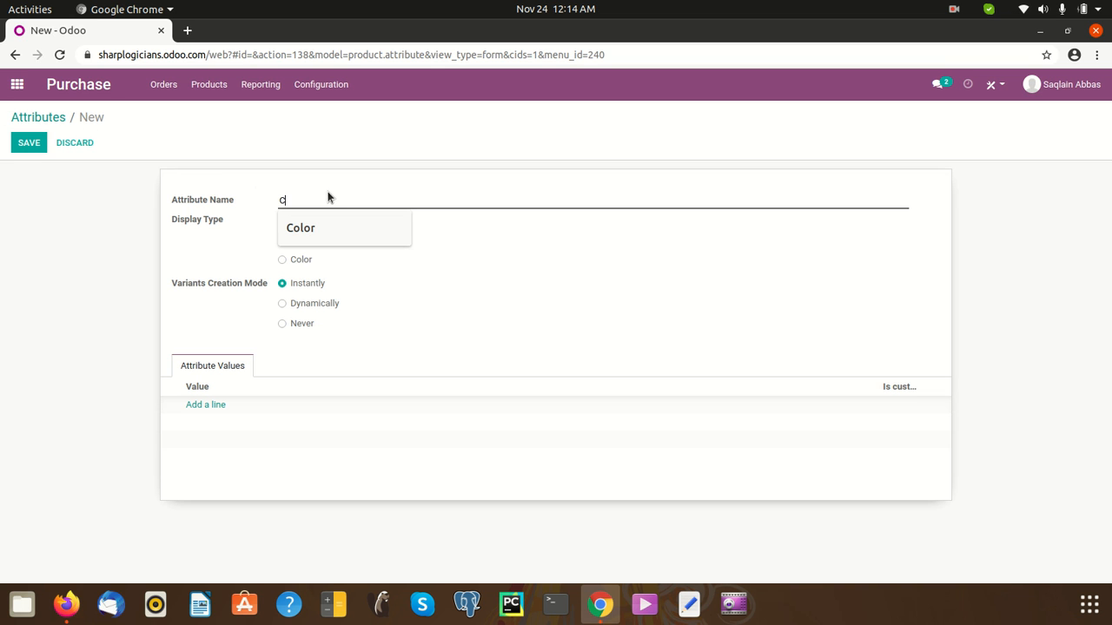
pyautogui.write('ol')
pyautogui.click(370, 233)
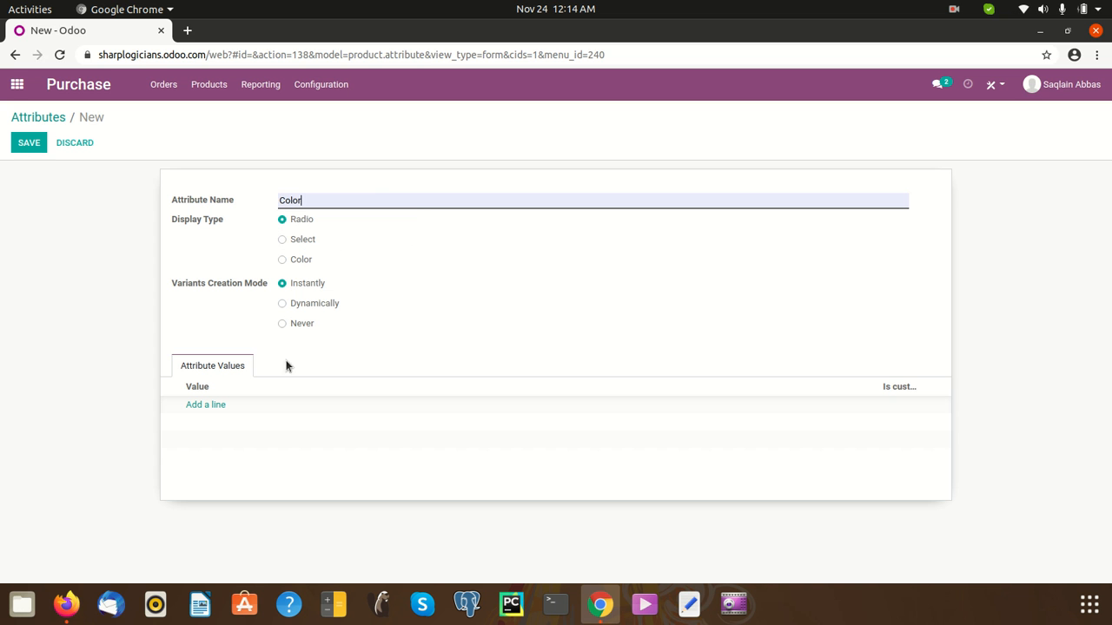
# - Add the attribute value Grey and set the attribute's display type to Color
pyautogui.click(189, 406)
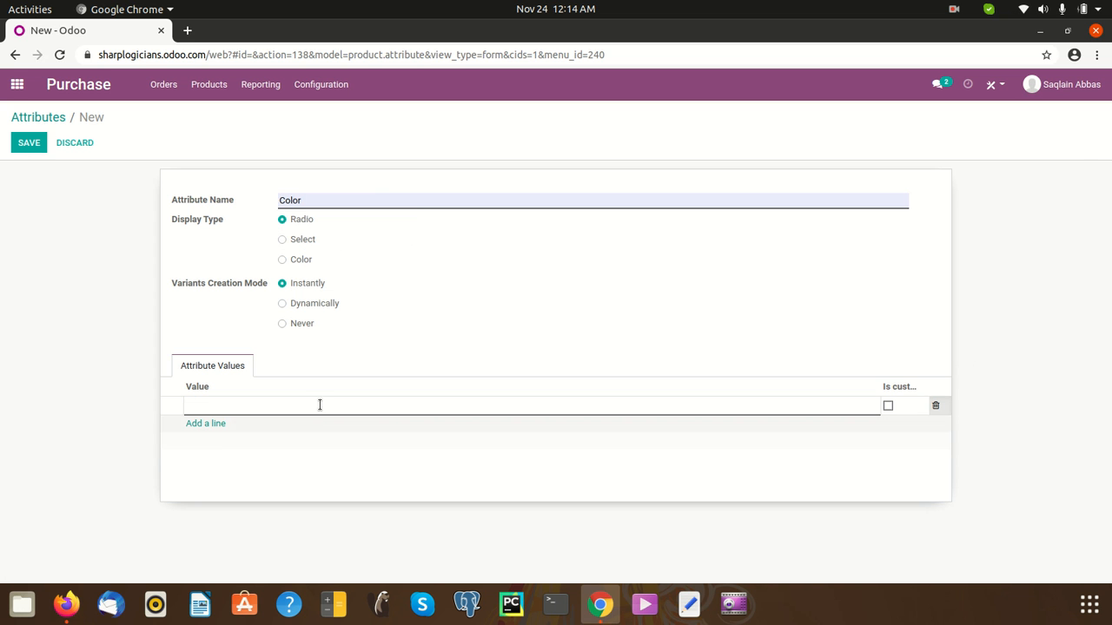
pyautogui.click(246, 404)
pyautogui.click(252, 433)
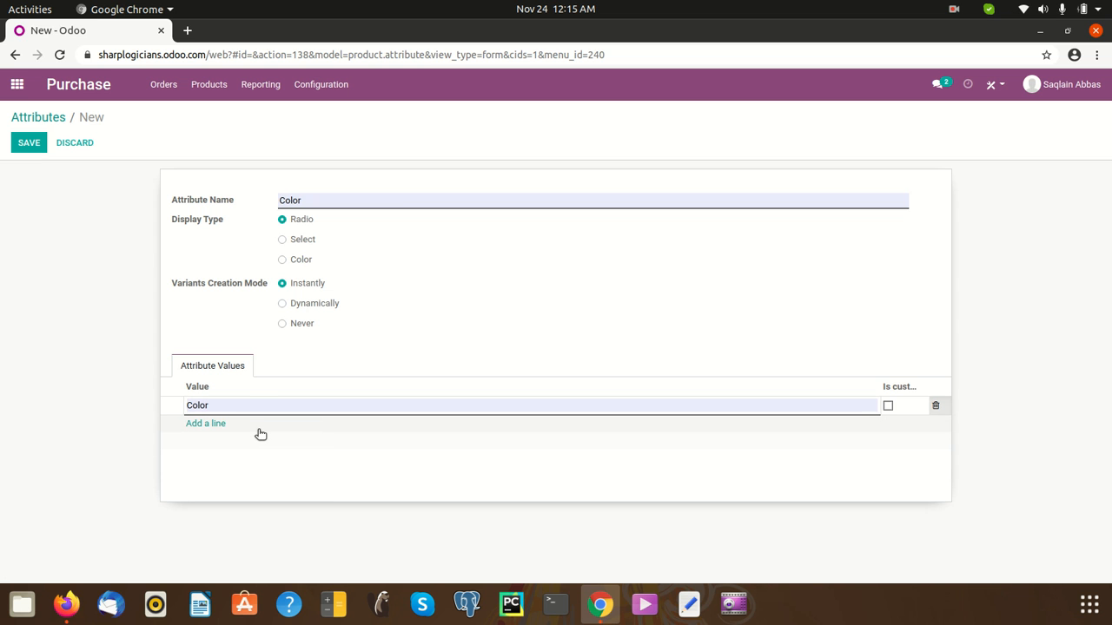
pyautogui.hotkey('ctrl', 'a')
pyautogui.press('BackSpace')
pyautogui.write('g')
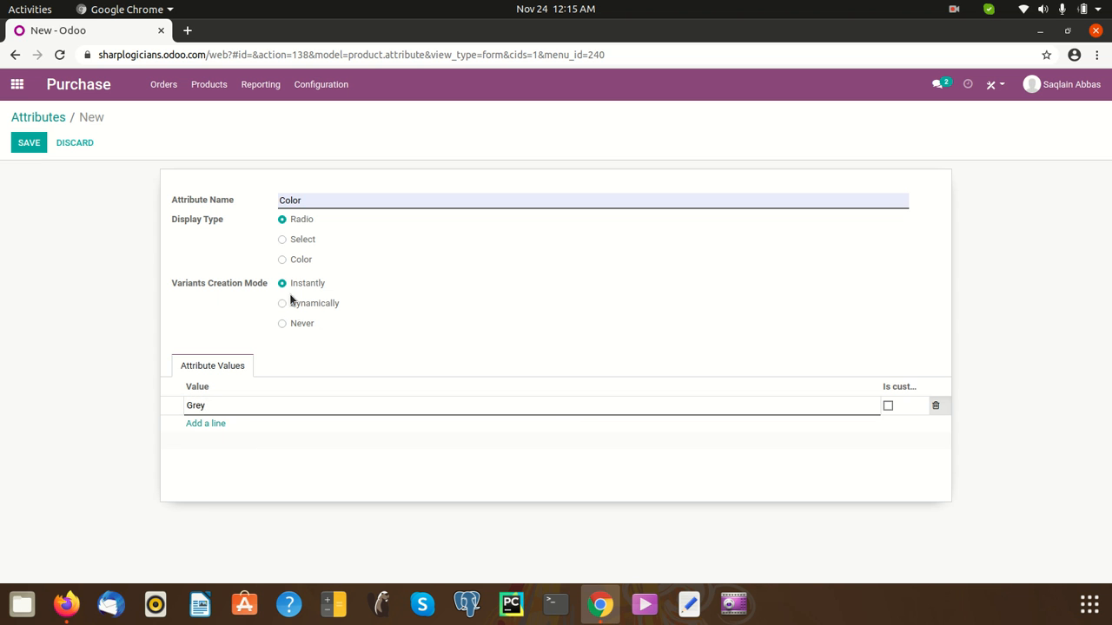
pyautogui.click(281, 260)
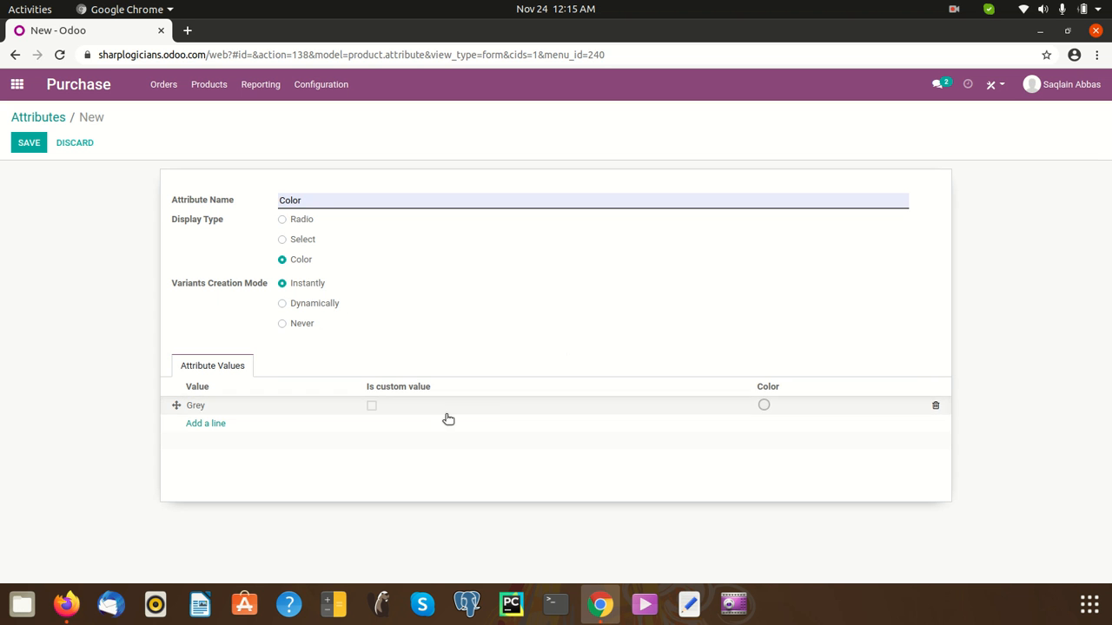
# - Mark Grey as a custom value and assign it the light grey colour #E7E3E3
pyautogui.click(371, 406)
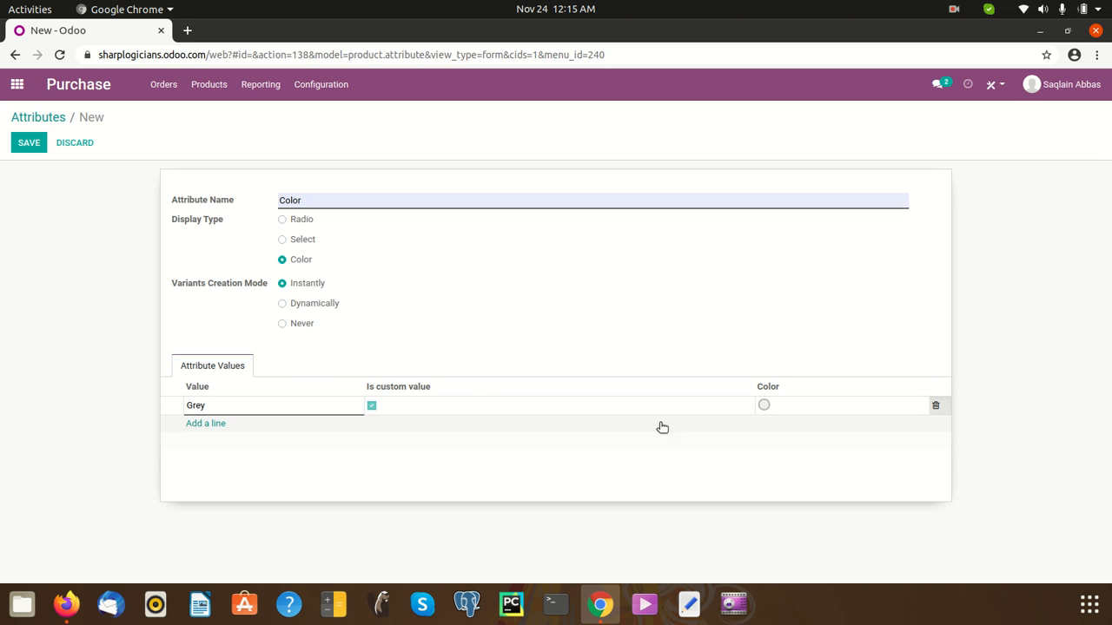
pyautogui.click(762, 405)
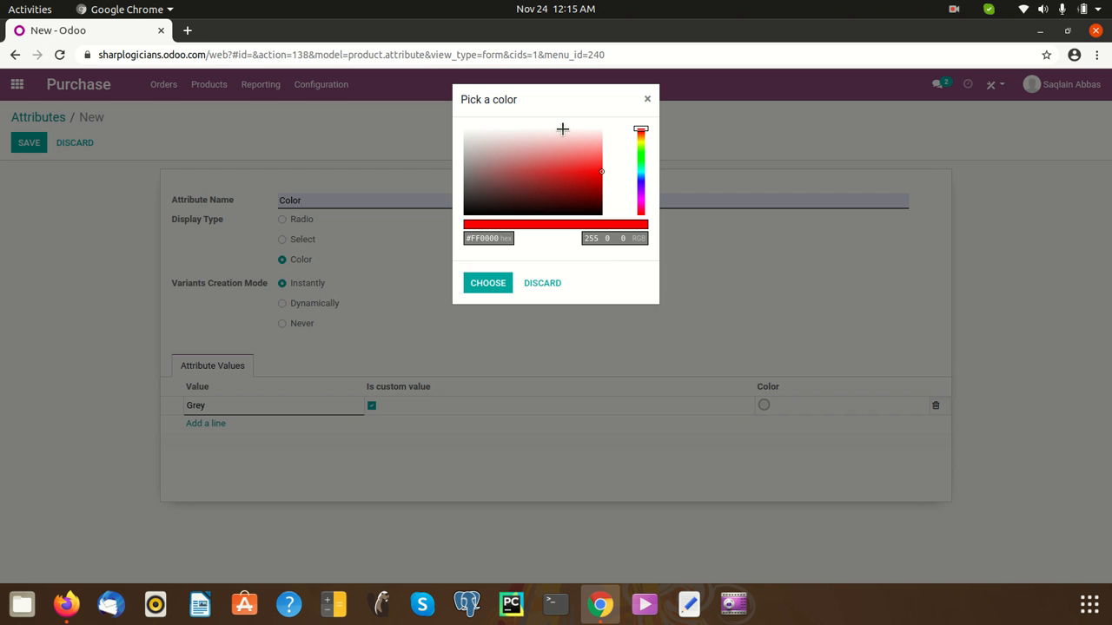
pyautogui.click(479, 142)
pyautogui.click(473, 137)
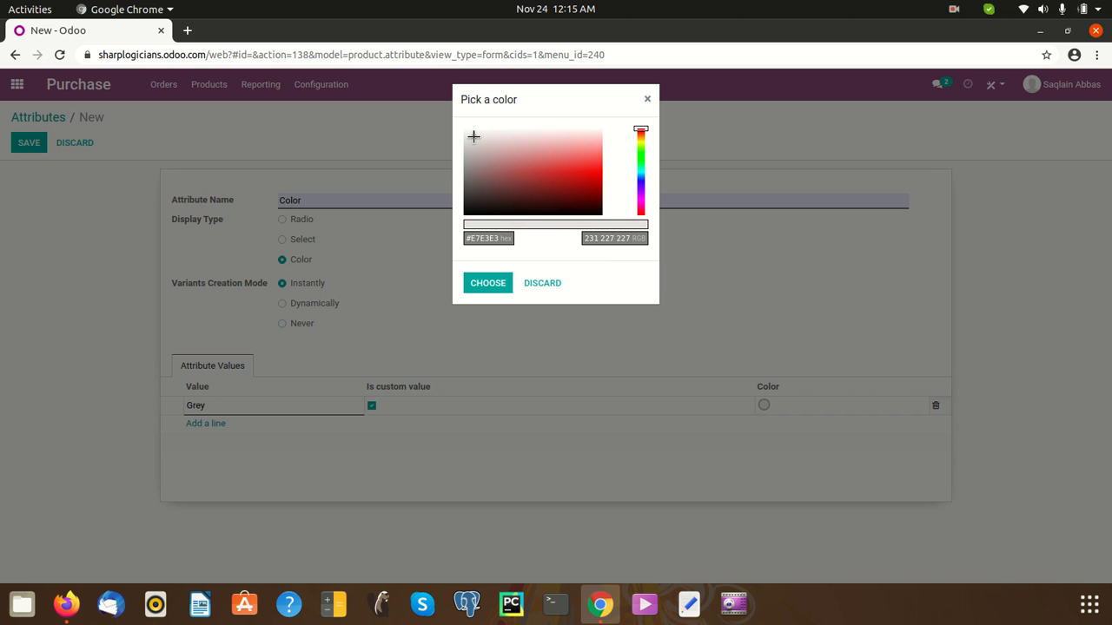
pyautogui.click(487, 284)
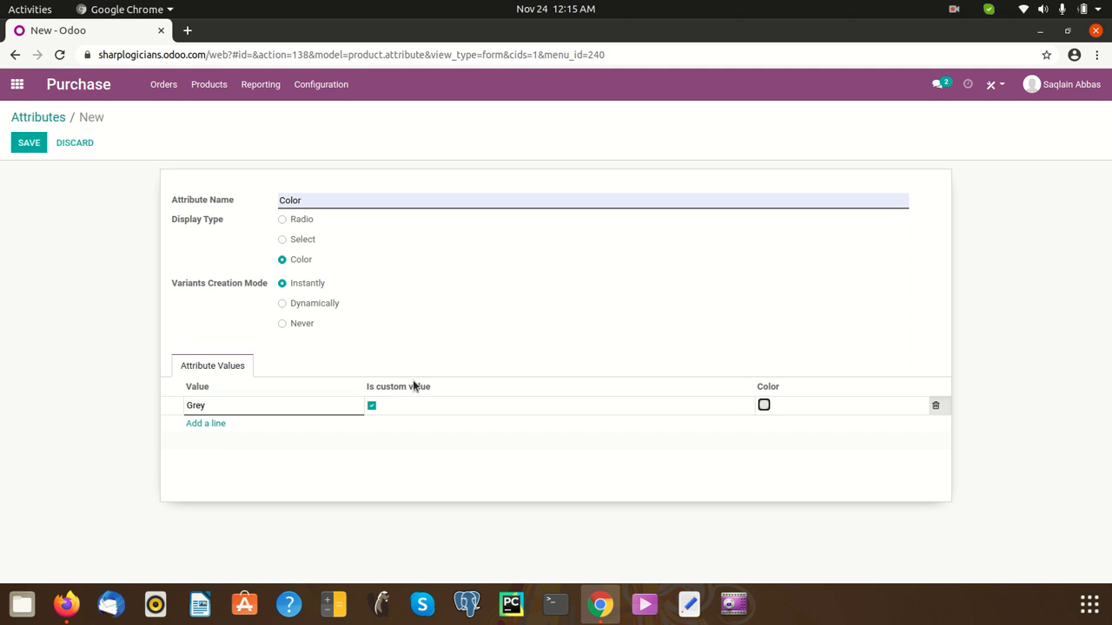
# - Add a second attribute value named Blue and assign it a blue-violet colour
pyautogui.click(205, 424)
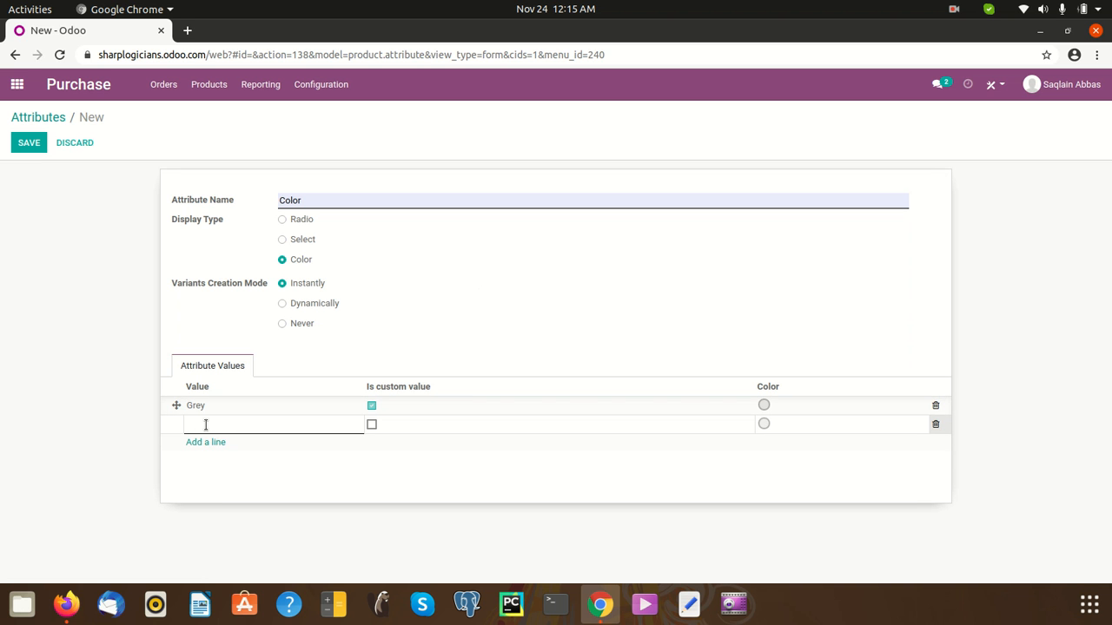
pyautogui.write('Blue')
pyautogui.click(434, 482)
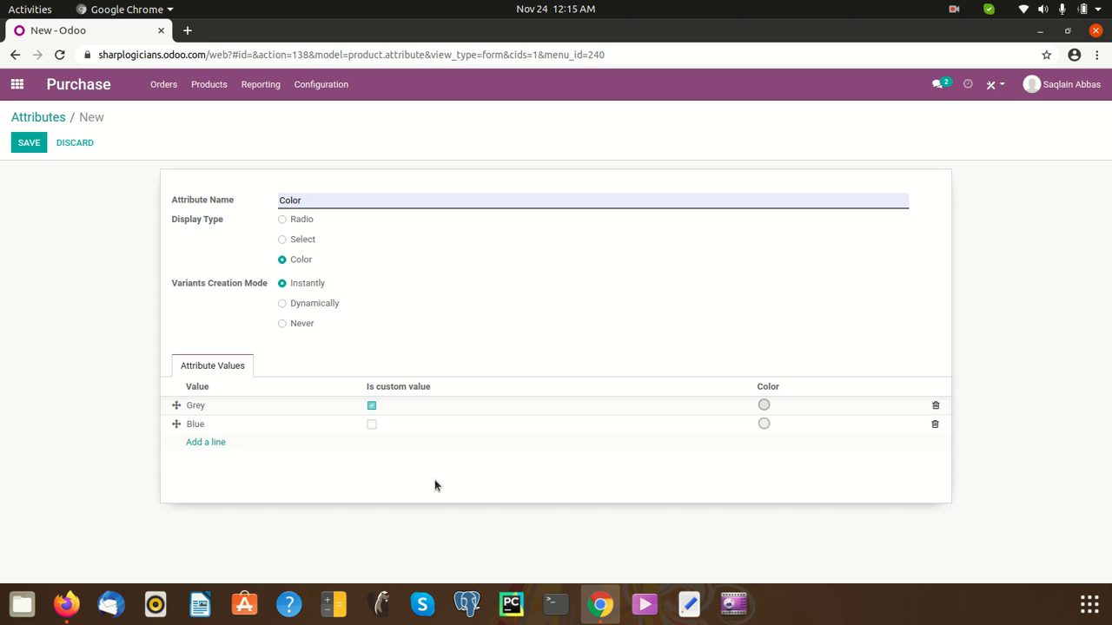
pyautogui.click(764, 425)
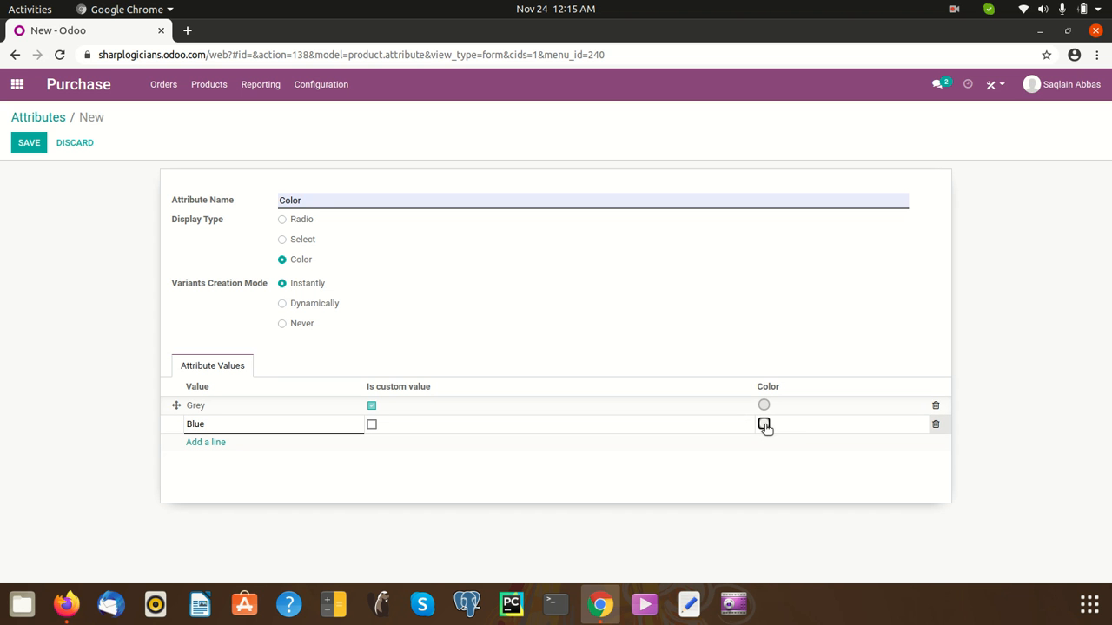
pyautogui.click(765, 425)
pyautogui.click(640, 183)
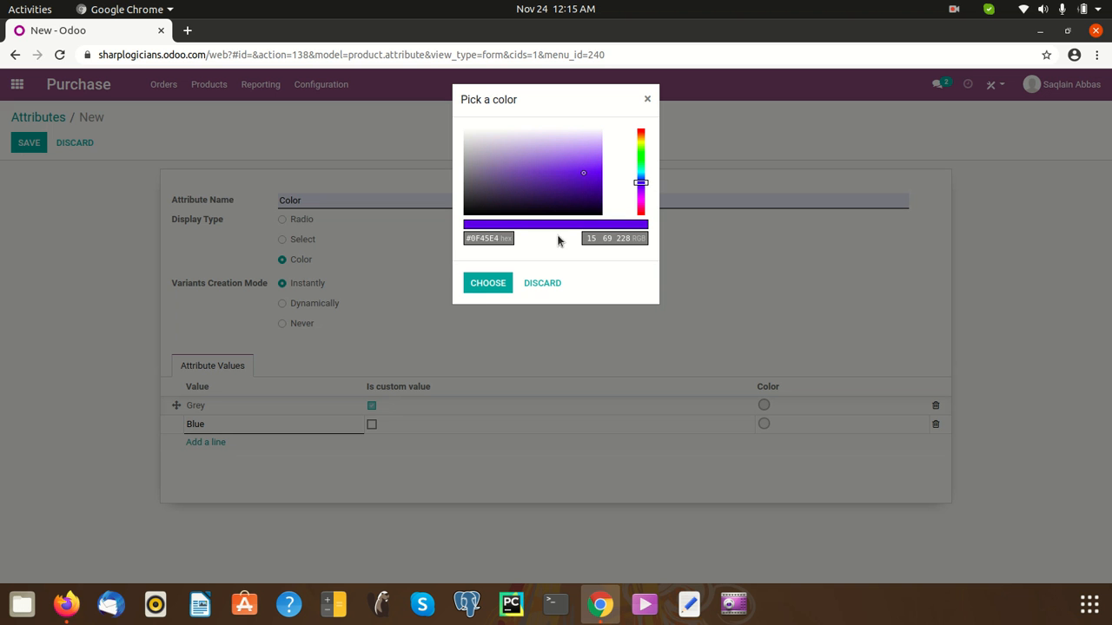
pyautogui.click(485, 283)
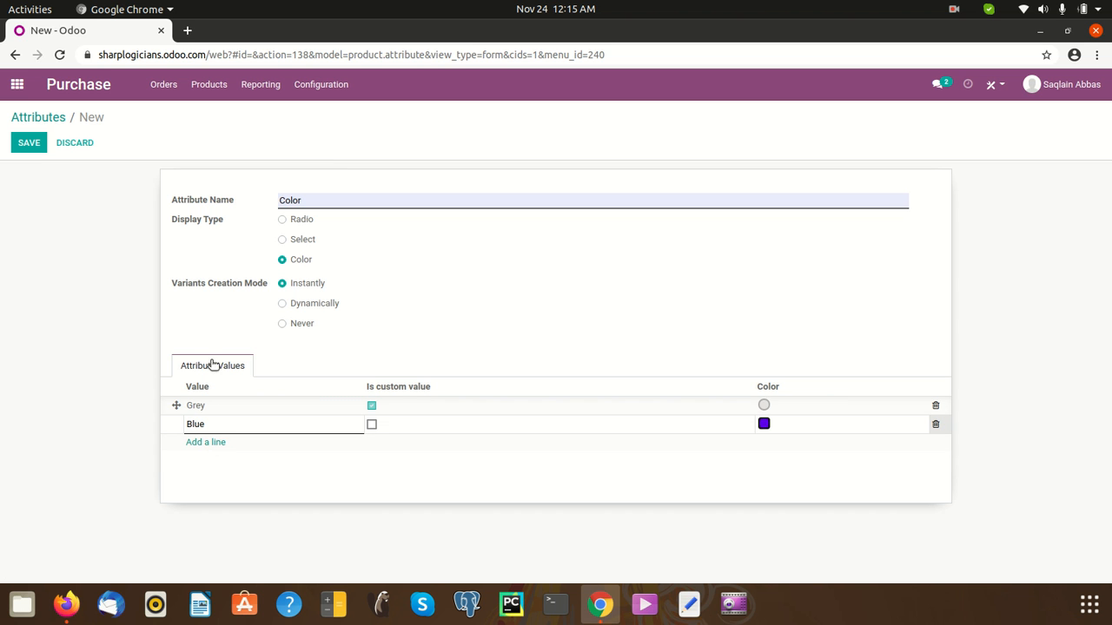
# - Add a third attribute value named Red with the colour #FF0000, and save the attribute
pyautogui.click(209, 444)
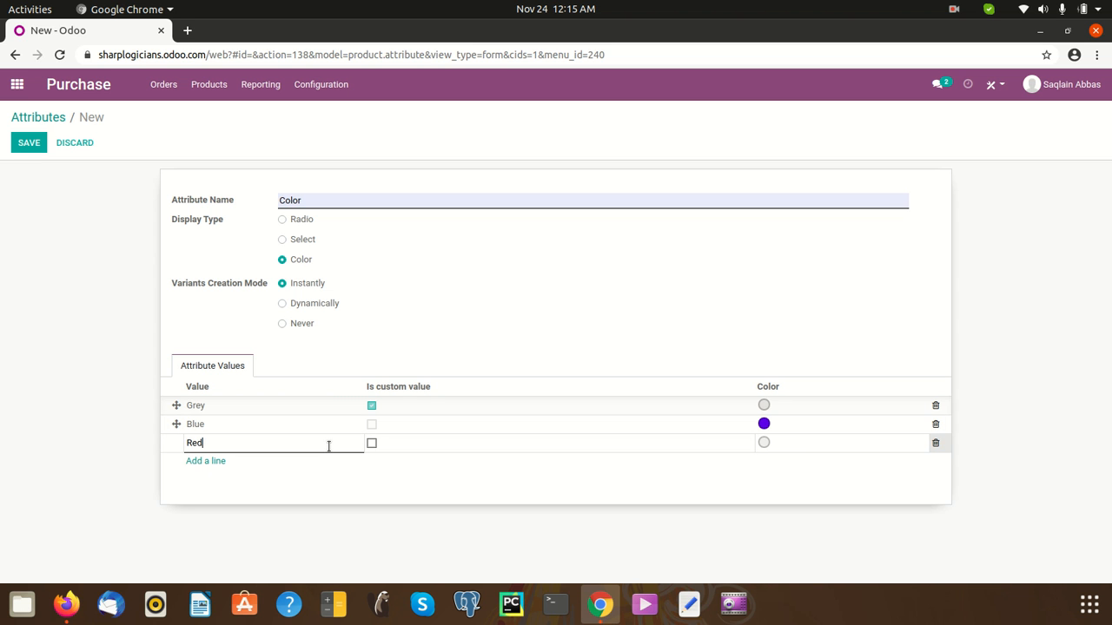
pyautogui.click(763, 443)
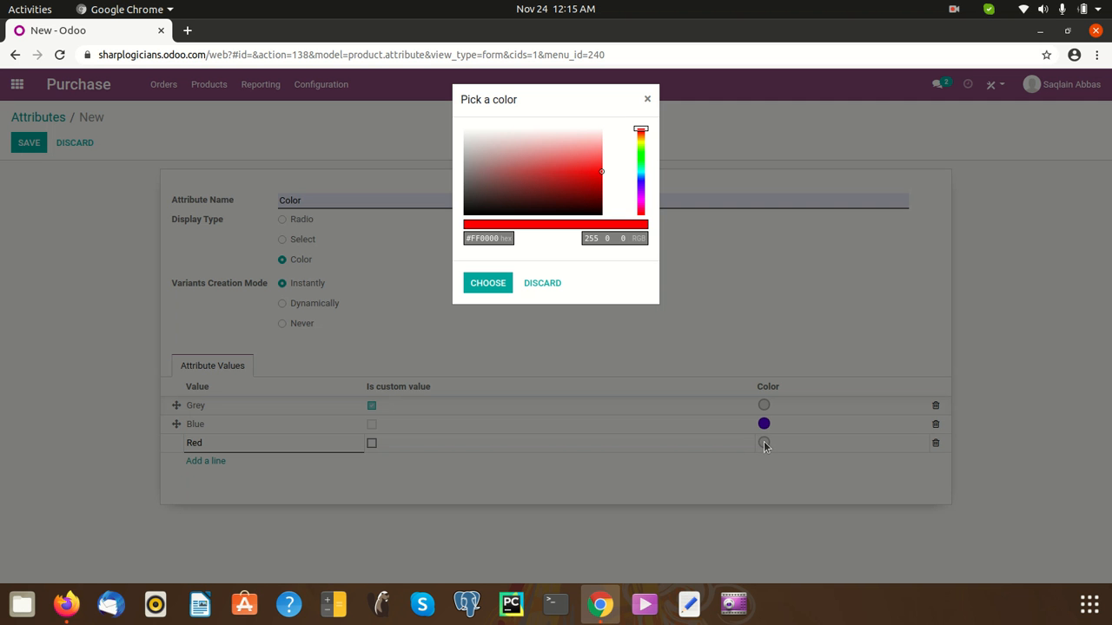
pyautogui.click(484, 283)
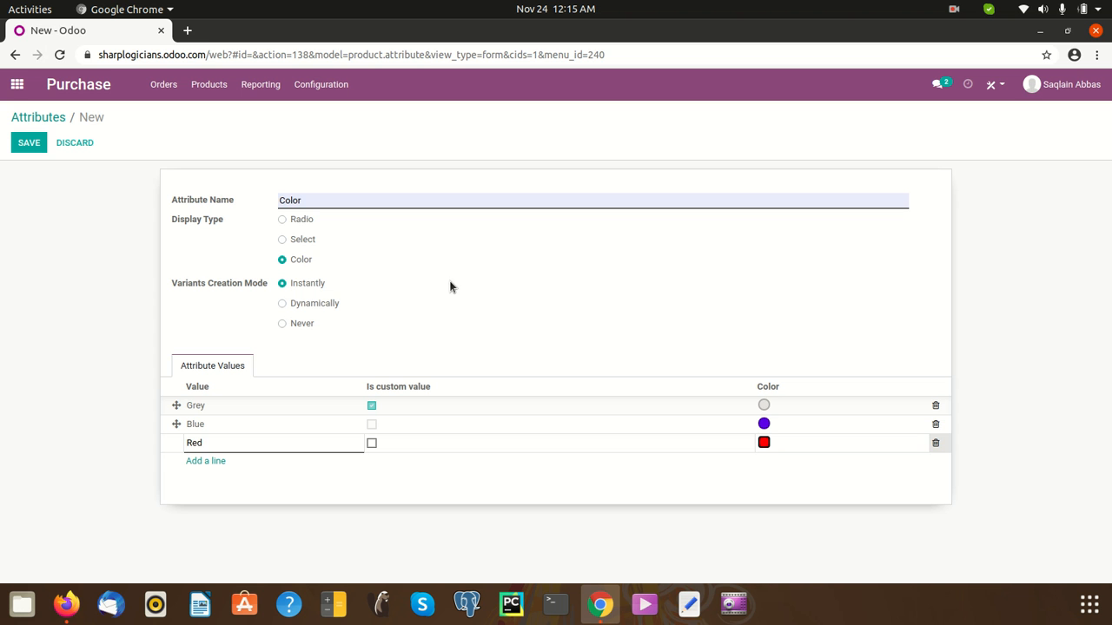
pyautogui.click(29, 146)
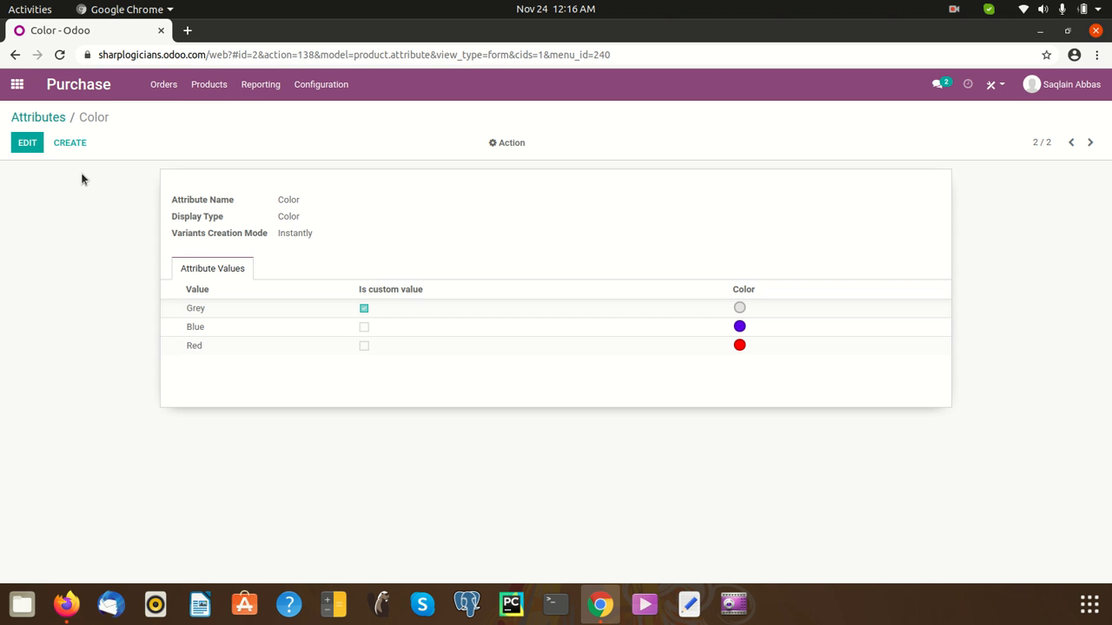
# - Edit the Color attribute so Grey is no longer a custom value, and save it
pyautogui.click(26, 144)
pyautogui.click(374, 411)
pyautogui.click(372, 409)
pyautogui.click(92, 231)
pyautogui.click(29, 143)
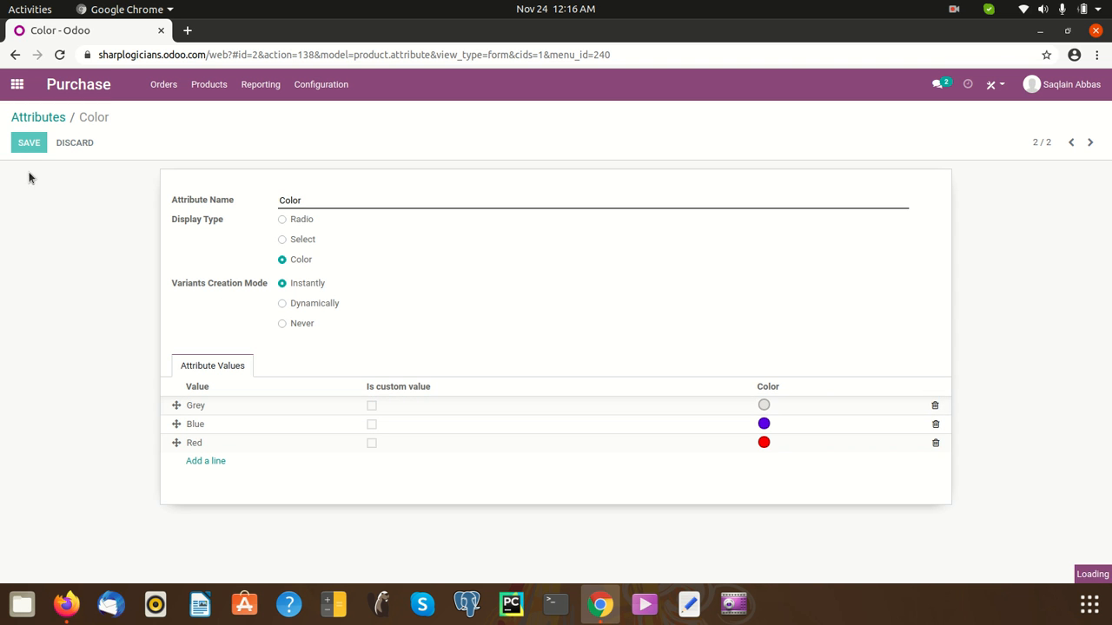
pyautogui.click(204, 86)
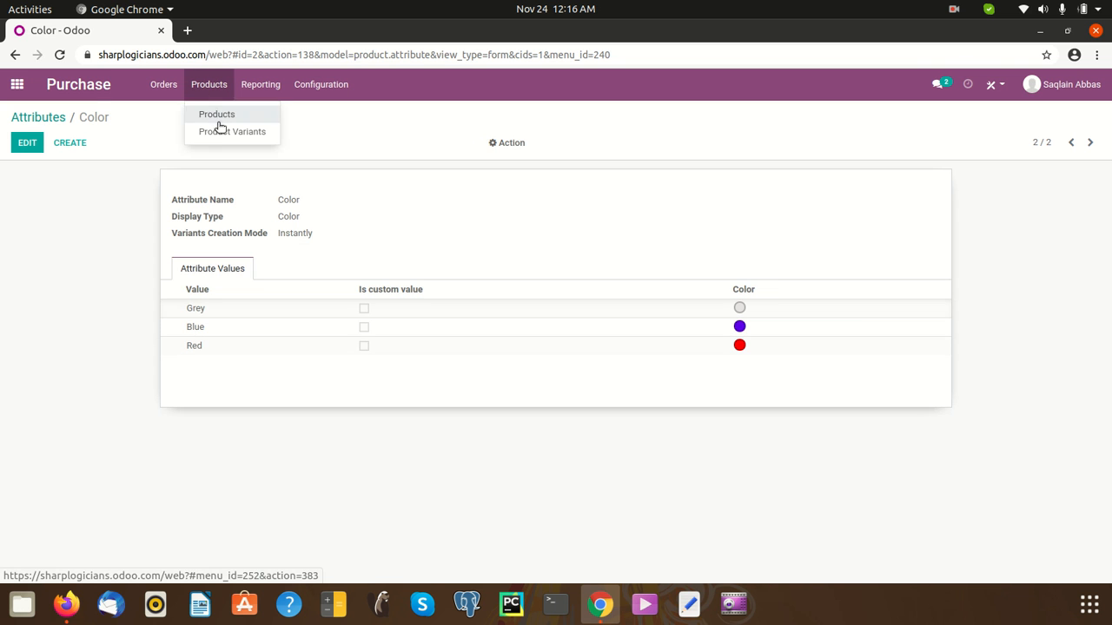
pyautogui.click(224, 132)
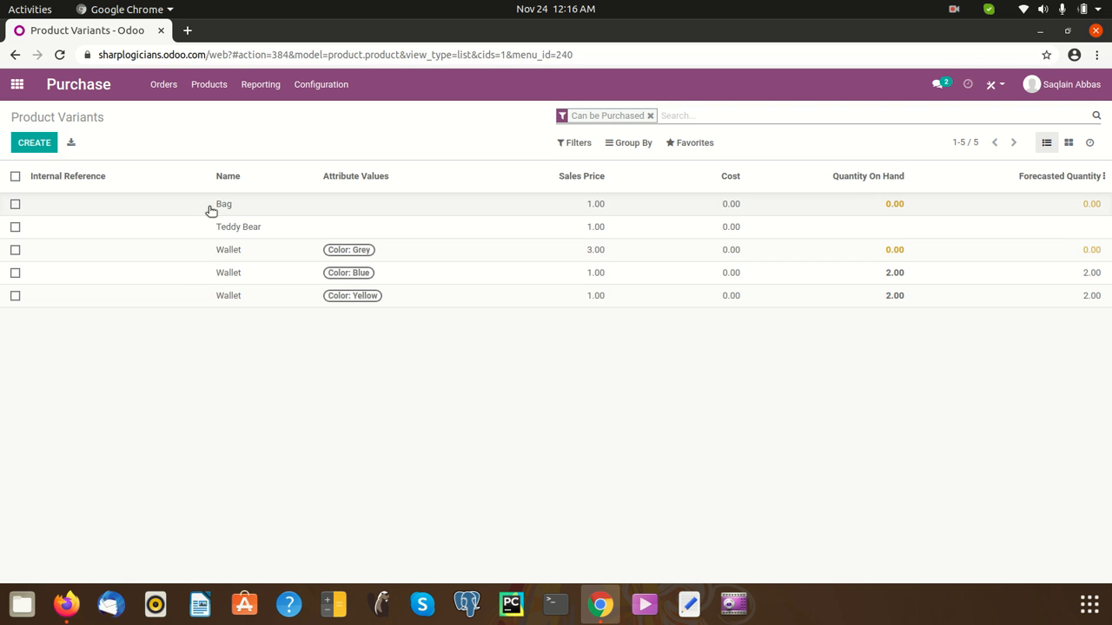
pyautogui.click(300, 207)
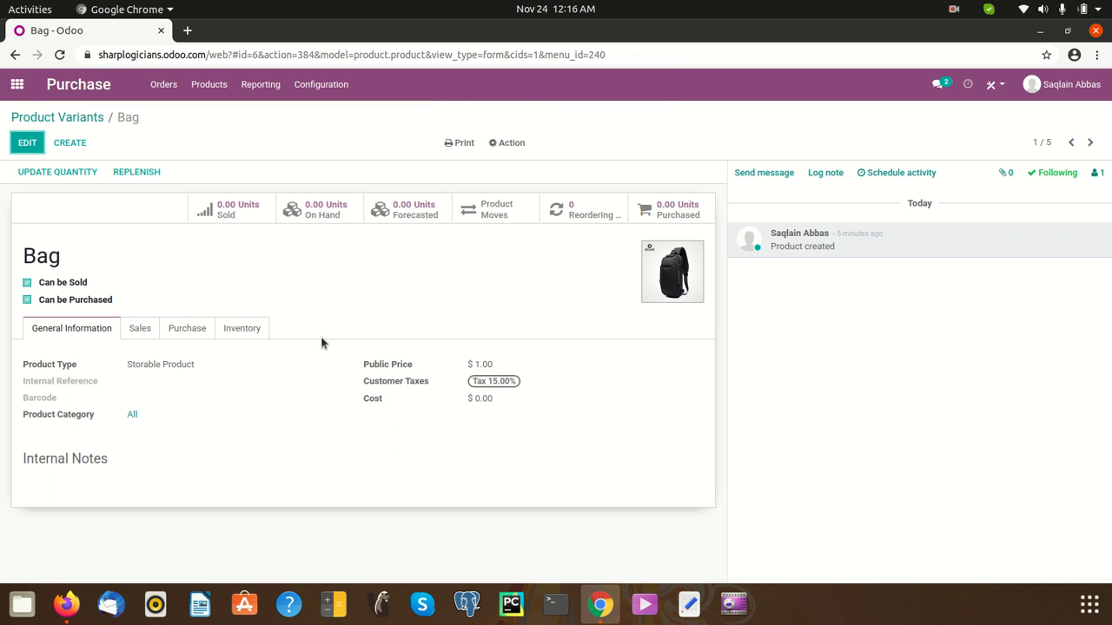
pyautogui.click(28, 142)
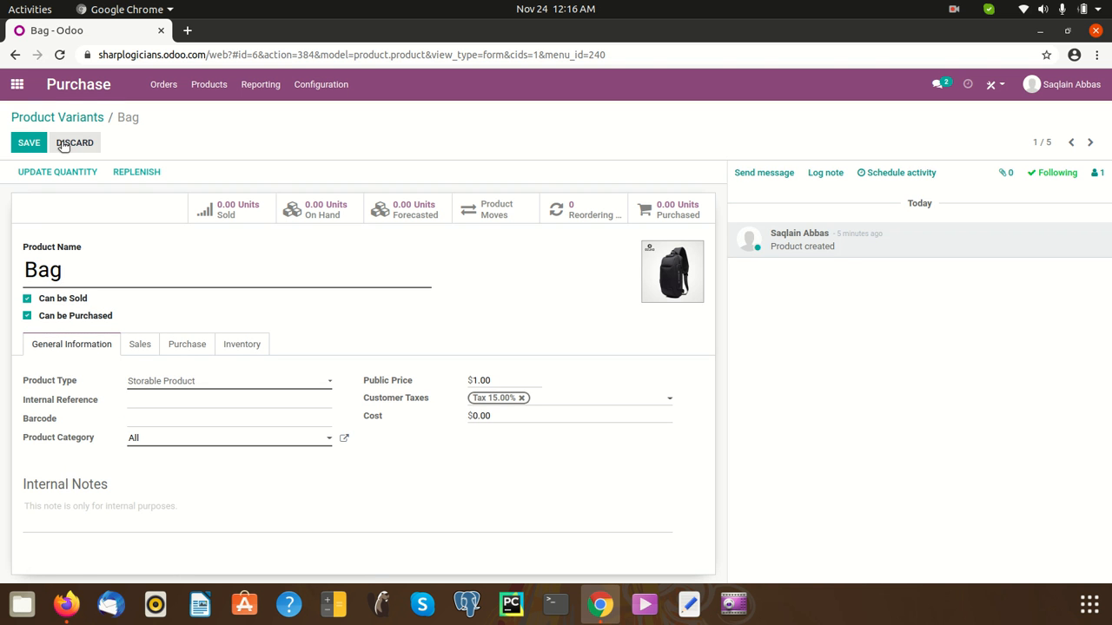
pyautogui.click(74, 142)
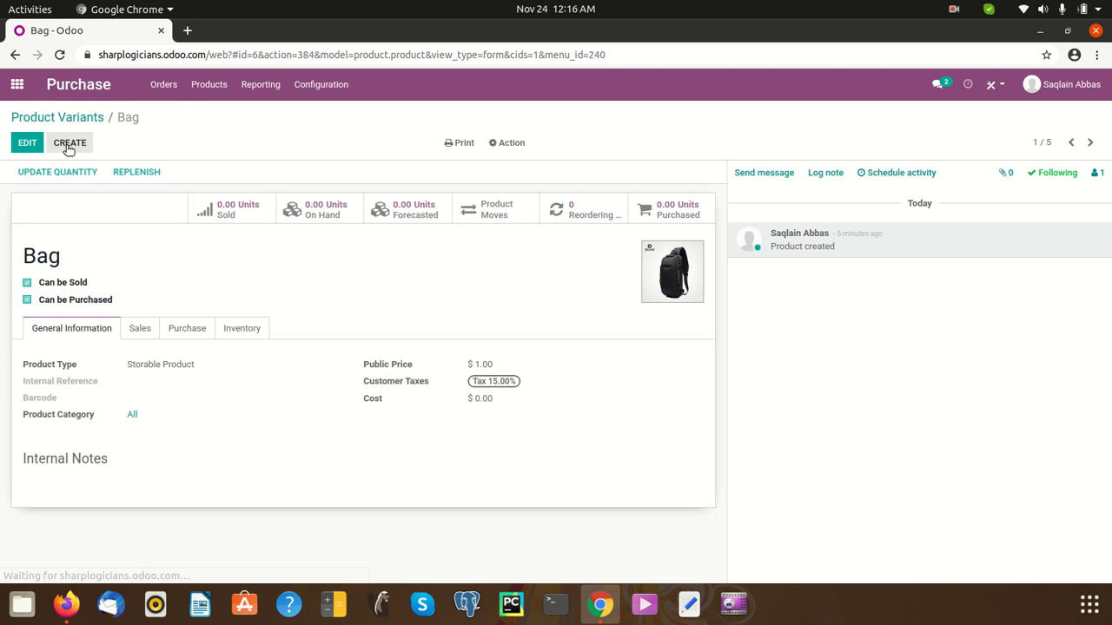
# - Open the Bag product from the products list for editing
pyautogui.click(163, 85)
pyautogui.moveTo(209, 84)
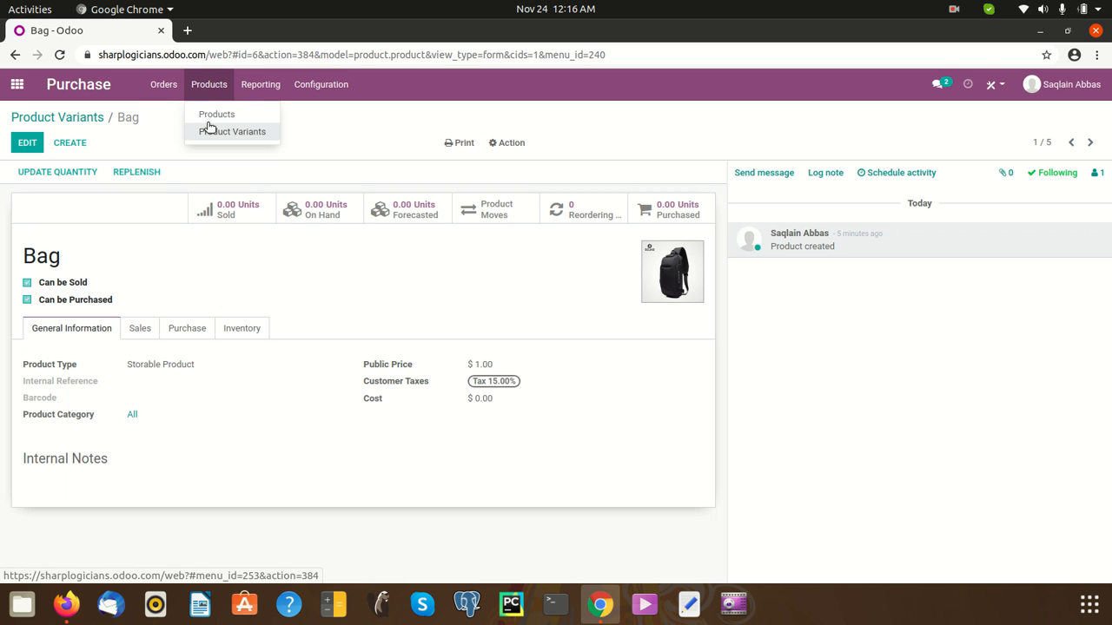
pyautogui.click(208, 116)
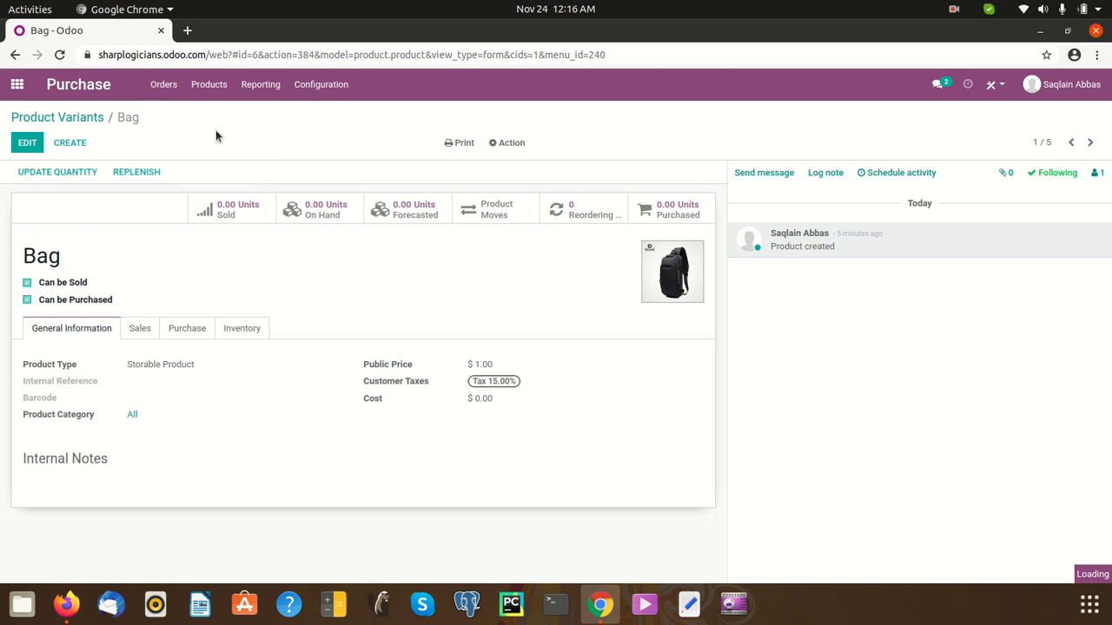
pyautogui.click(162, 213)
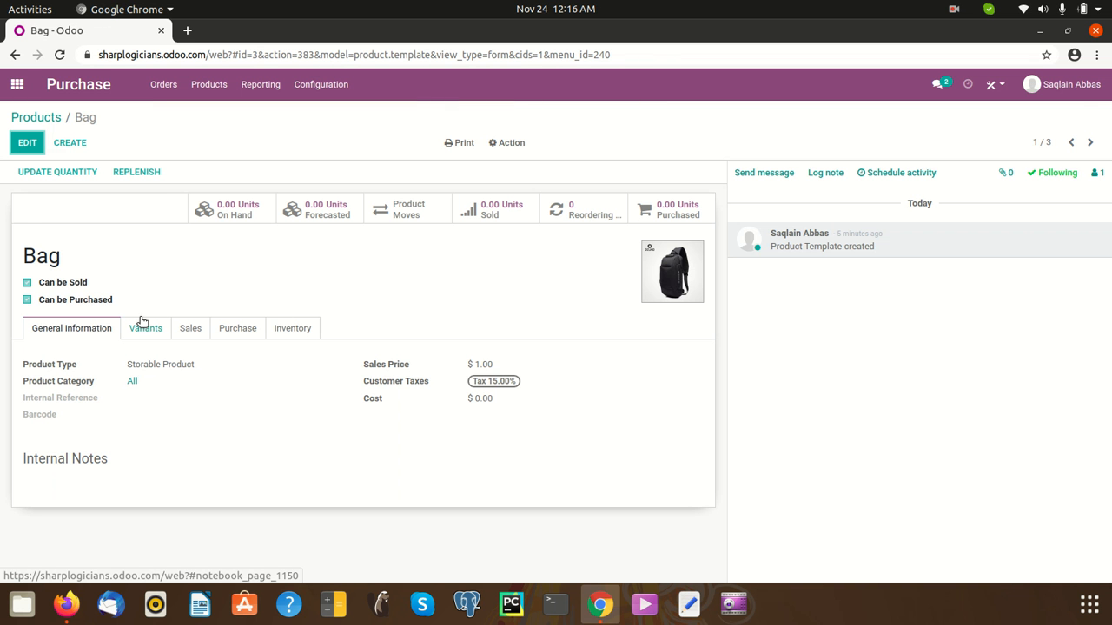
pyautogui.click(21, 145)
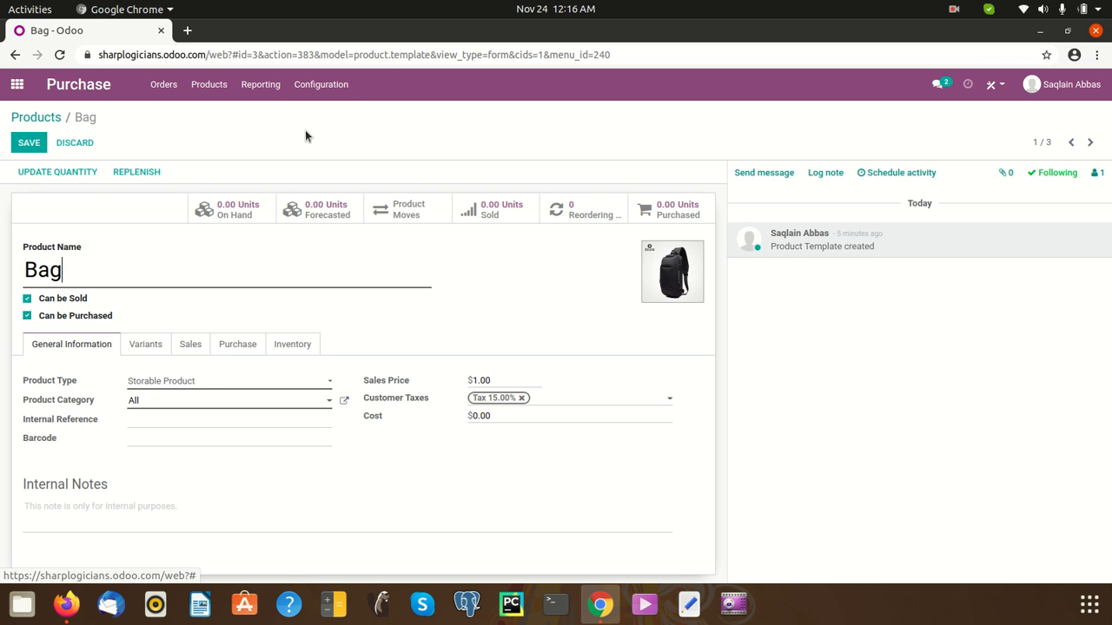
# - Add an attribute line for Color to the Bag product's variants
pyautogui.click(144, 346)
pyautogui.click(50, 388)
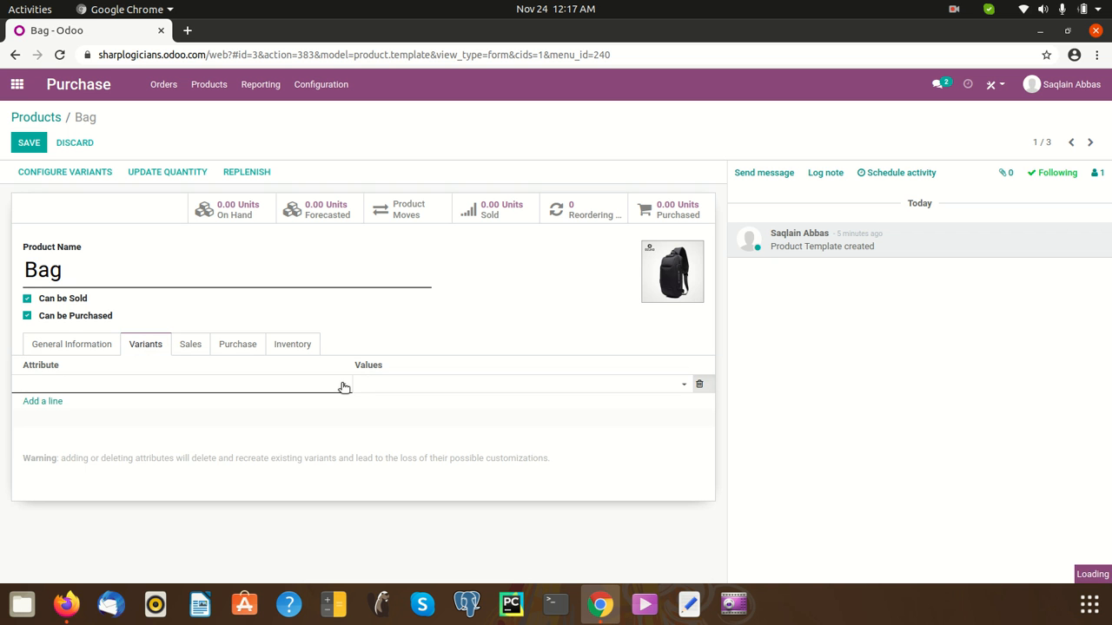
pyautogui.click(344, 387)
pyautogui.click(310, 403)
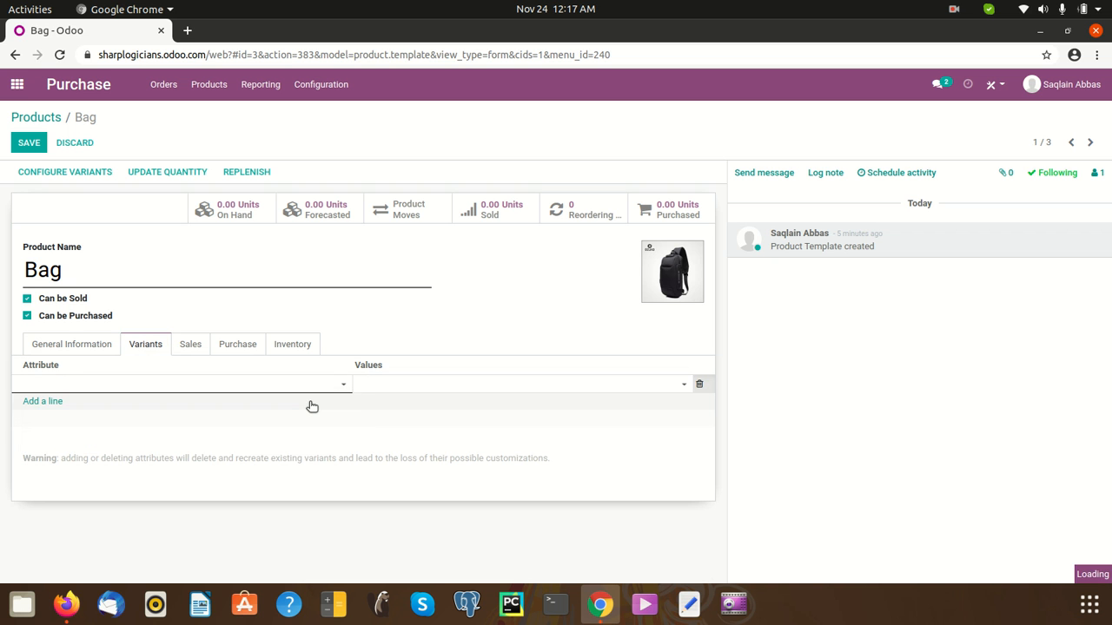
pyautogui.click(513, 392)
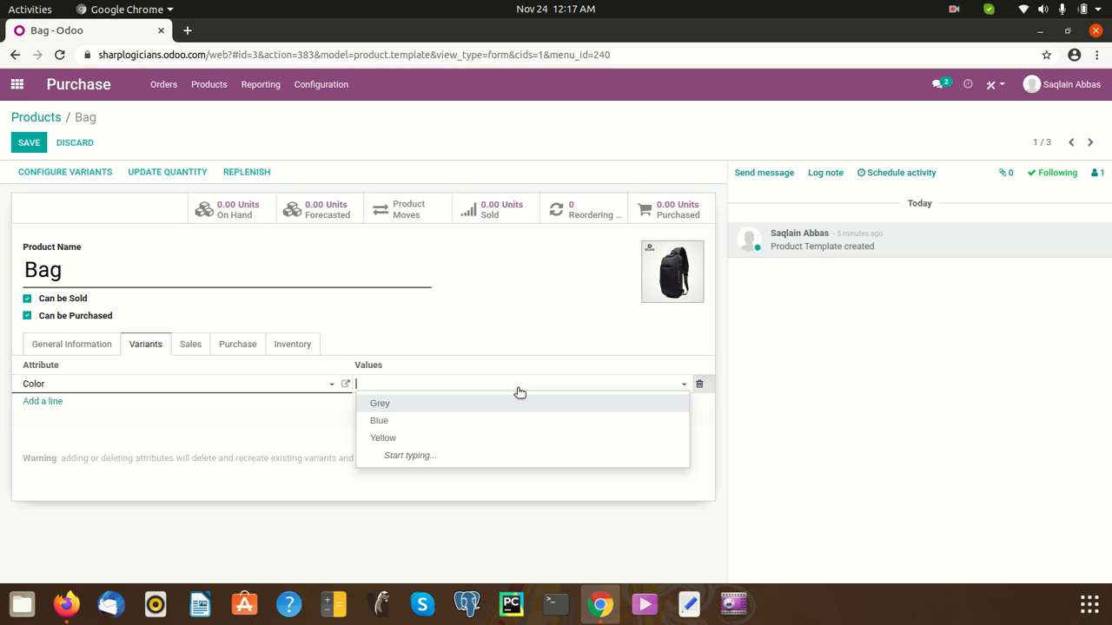
pyautogui.click(322, 387)
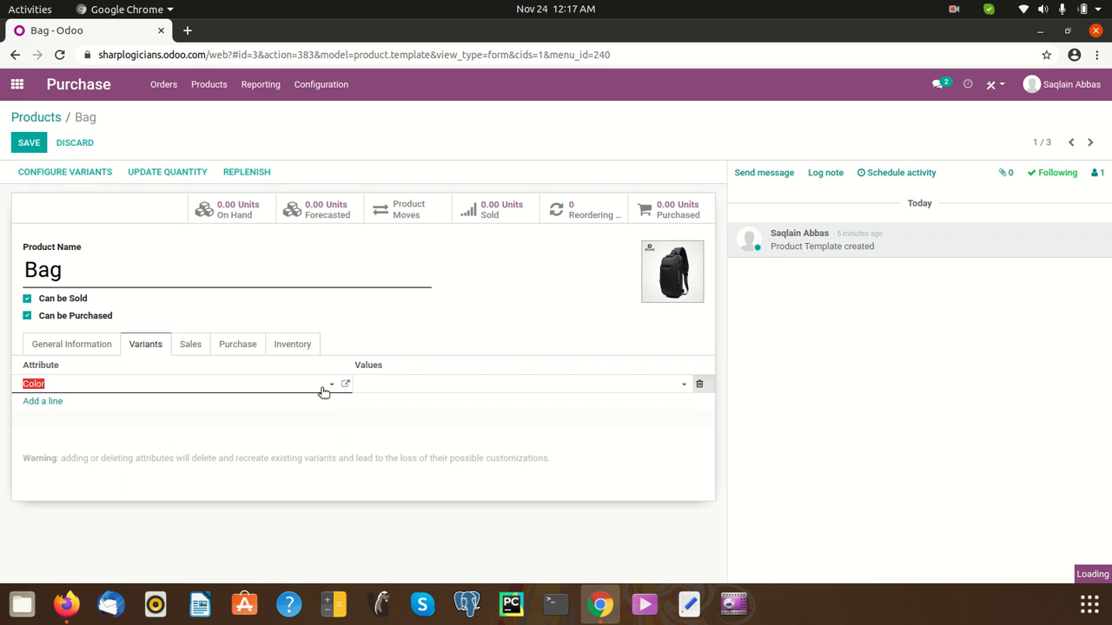
pyautogui.click(277, 421)
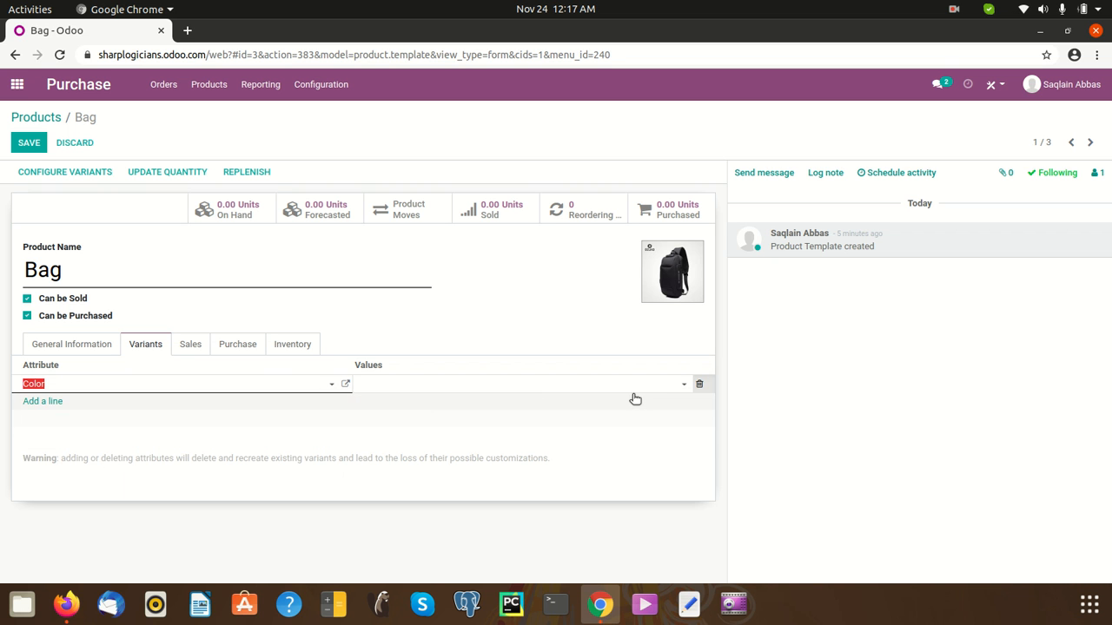
# - Assign the values Grey, Blue and Red to the Bag's Color attribute, and save the product
pyautogui.click(675, 389)
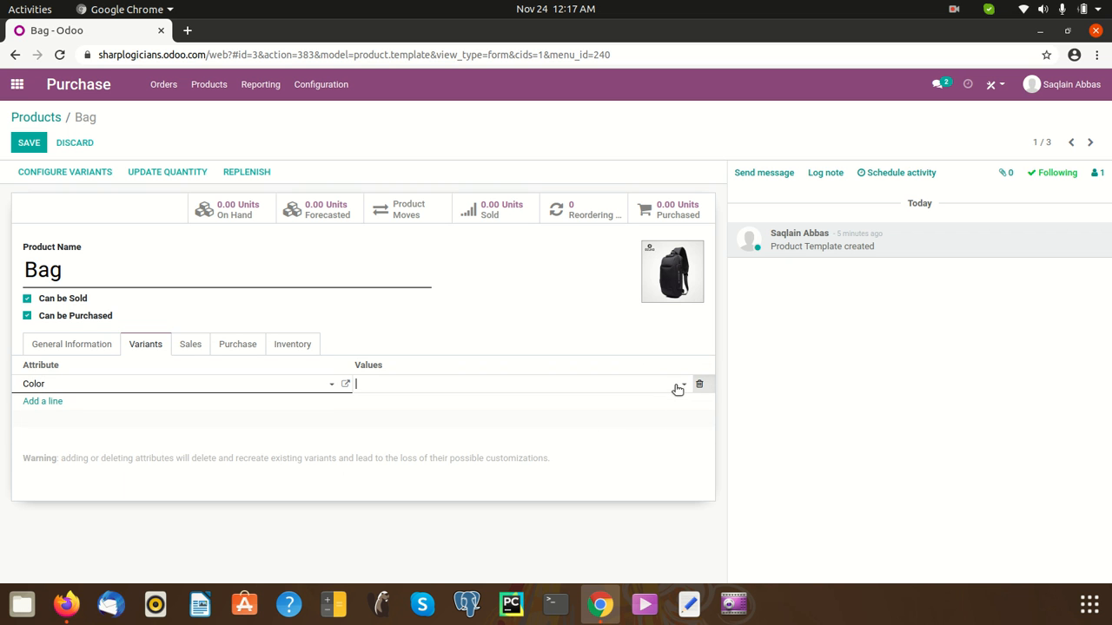
pyautogui.click(684, 387)
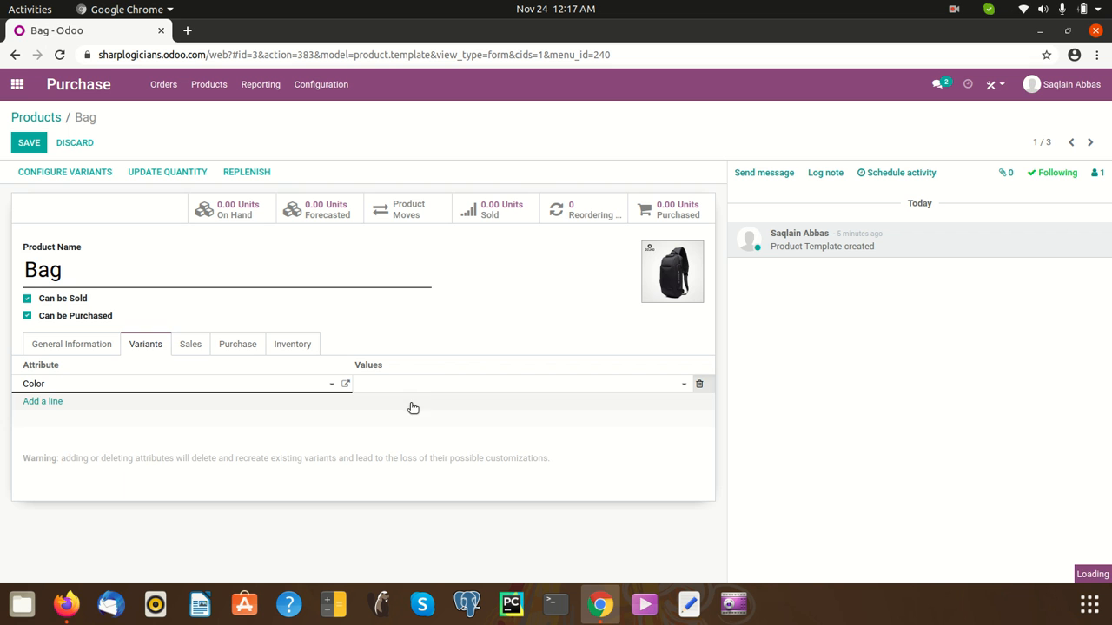
pyautogui.click(668, 392)
pyautogui.click(600, 403)
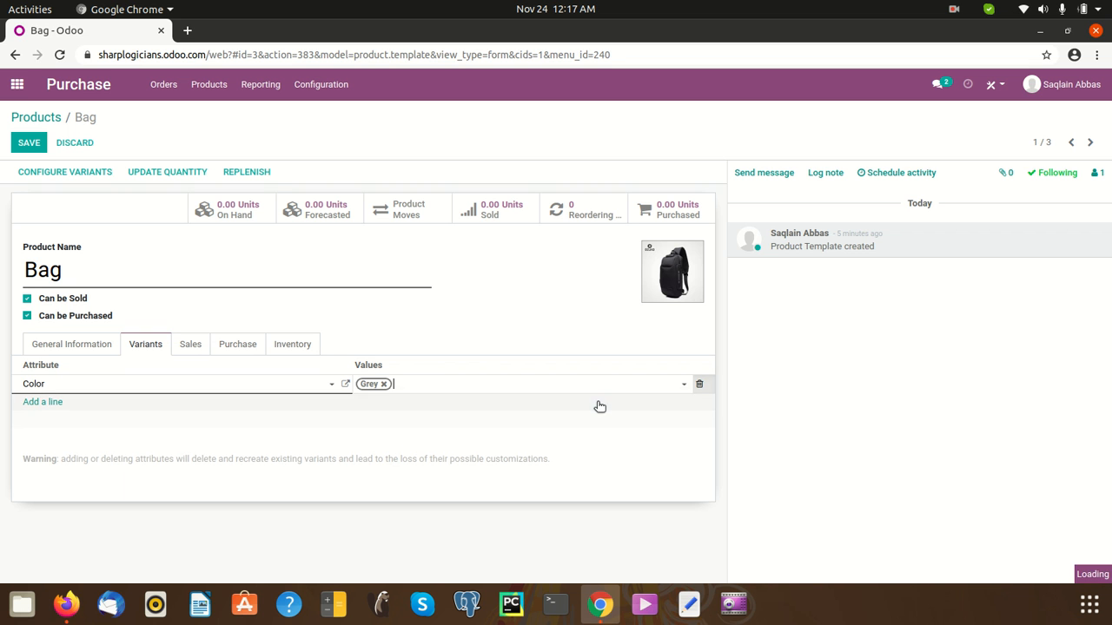
pyautogui.click(676, 387)
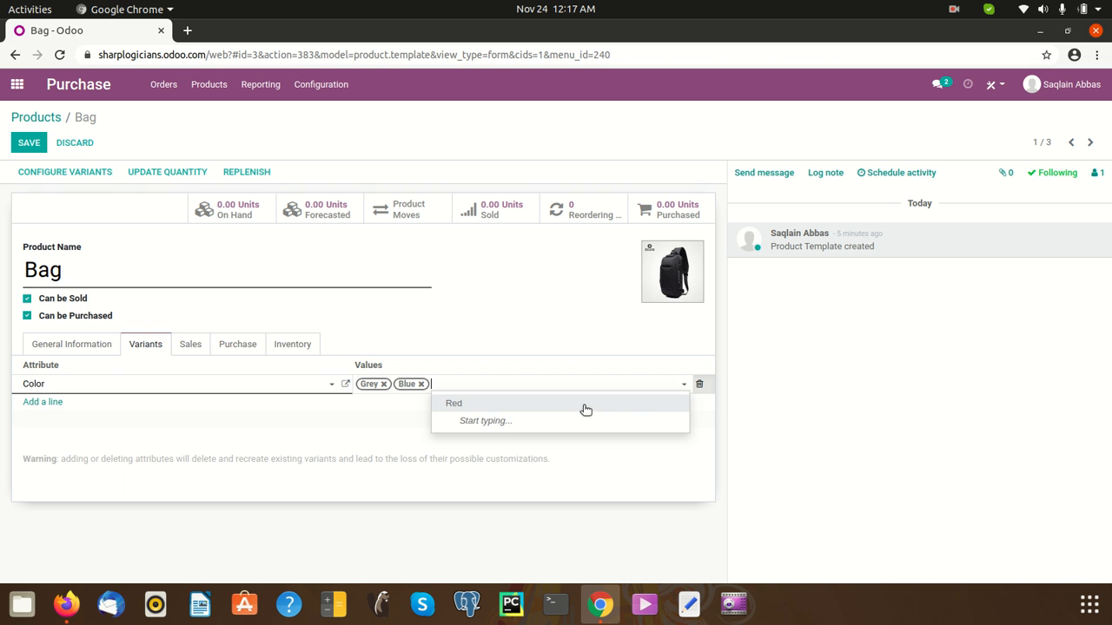
pyautogui.click(587, 410)
pyautogui.click(509, 321)
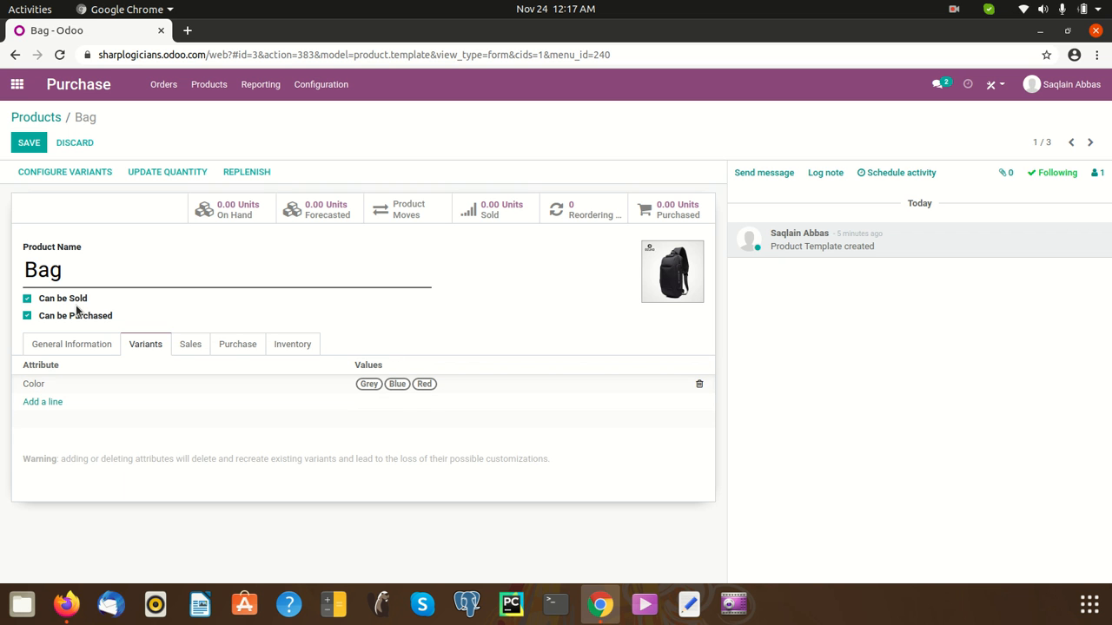
pyautogui.click(33, 144)
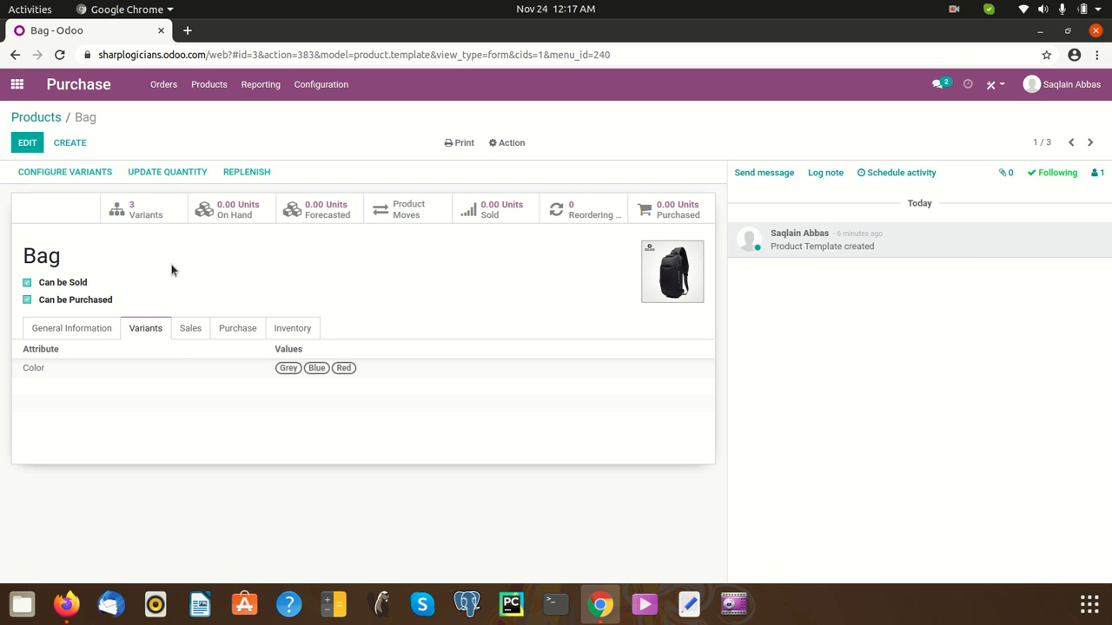
# - Configure the Bag's Grey variant value with an exclusion for Bag Color: Grey and a price extra of $3.00, and save it
pyautogui.click(27, 173)
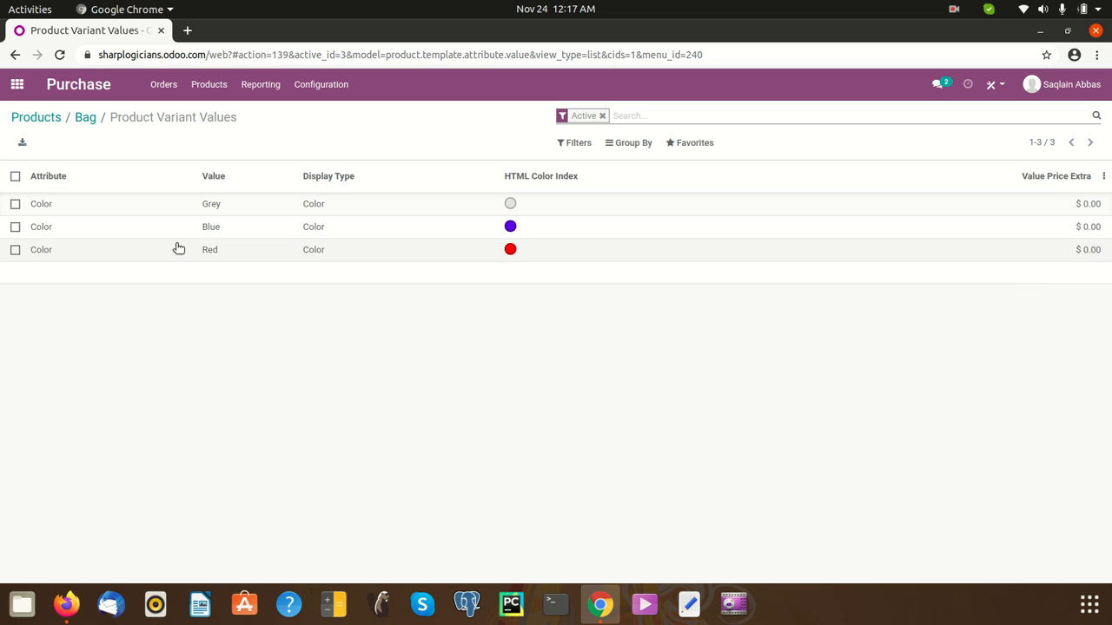
pyautogui.click(344, 207)
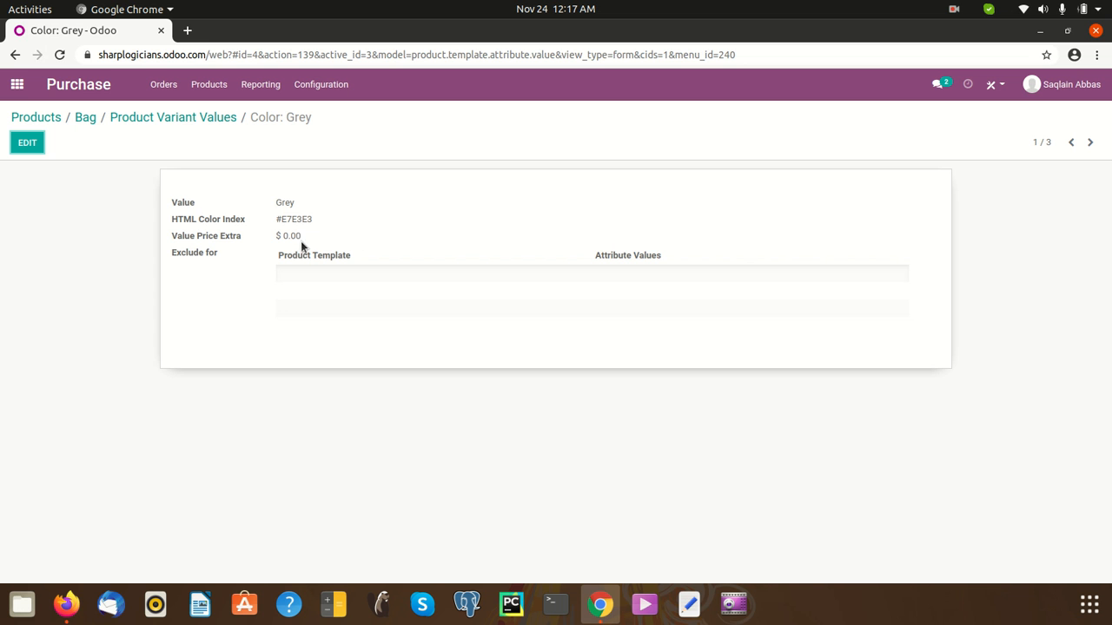
pyautogui.click(26, 142)
pyautogui.click(298, 274)
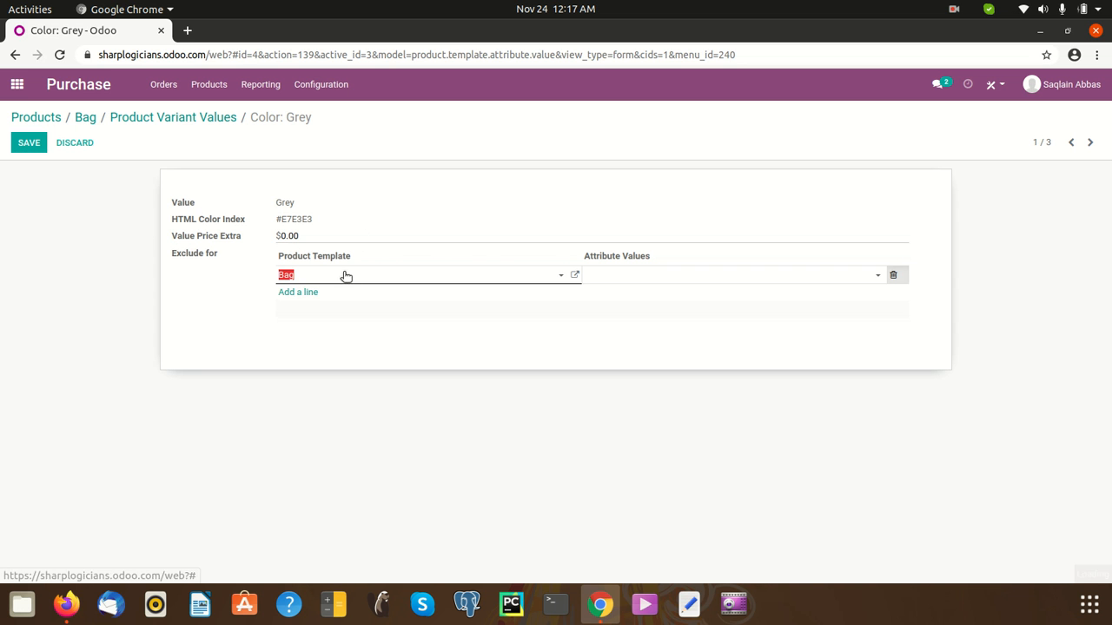
pyautogui.click(716, 285)
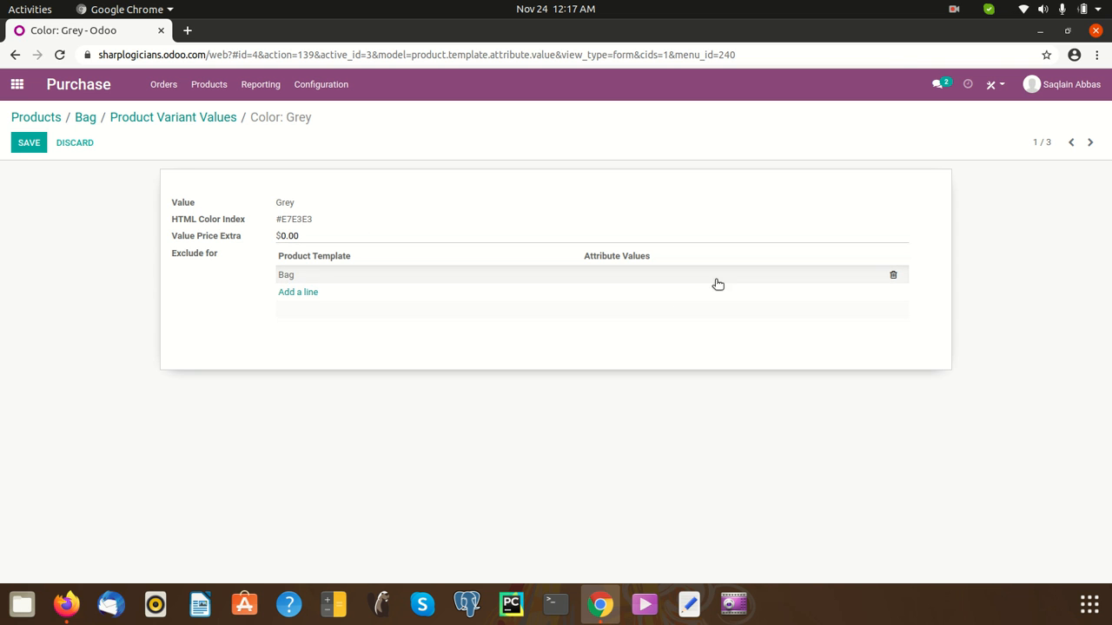
pyautogui.click(734, 282)
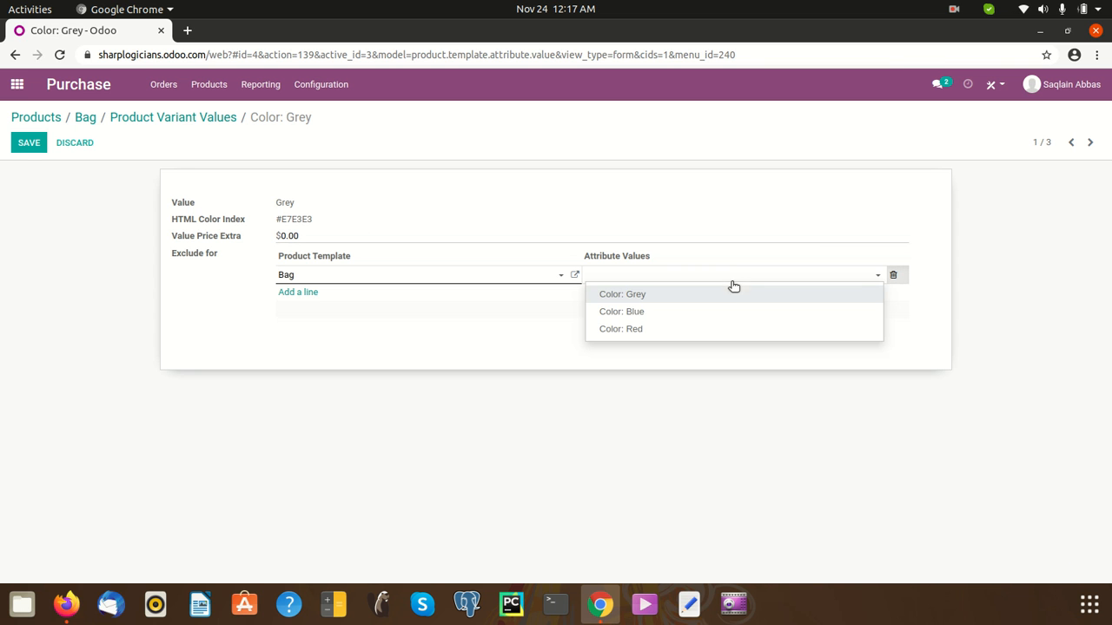
pyautogui.click(724, 301)
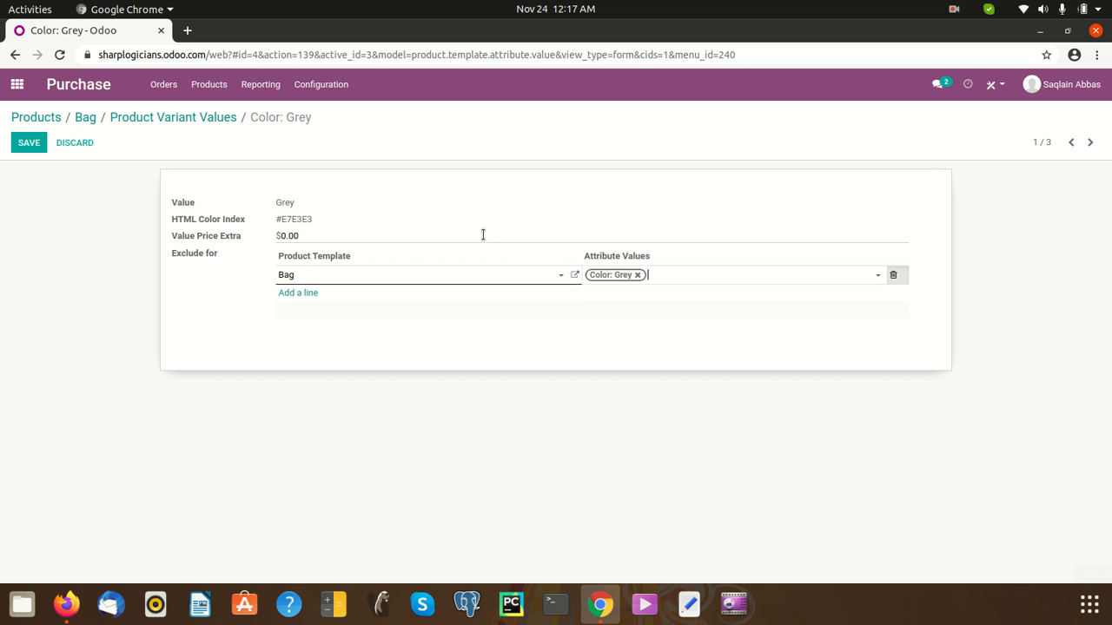
pyautogui.click(286, 236)
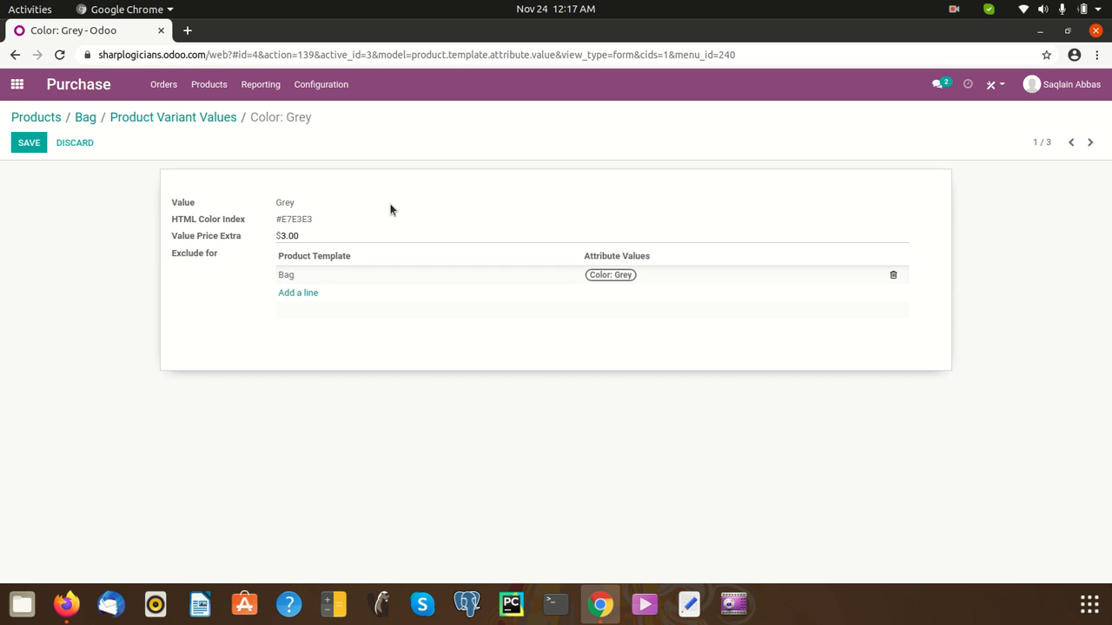
pyautogui.click(26, 144)
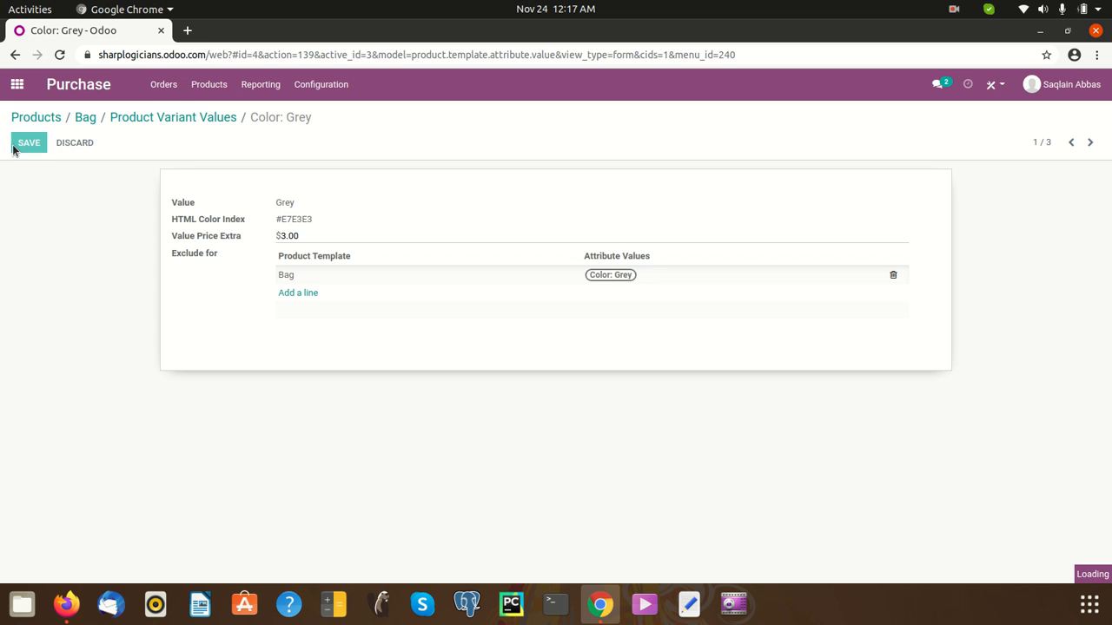
# - Create a new request for quotation and choose the first suggested vendor
pyautogui.click(176, 90)
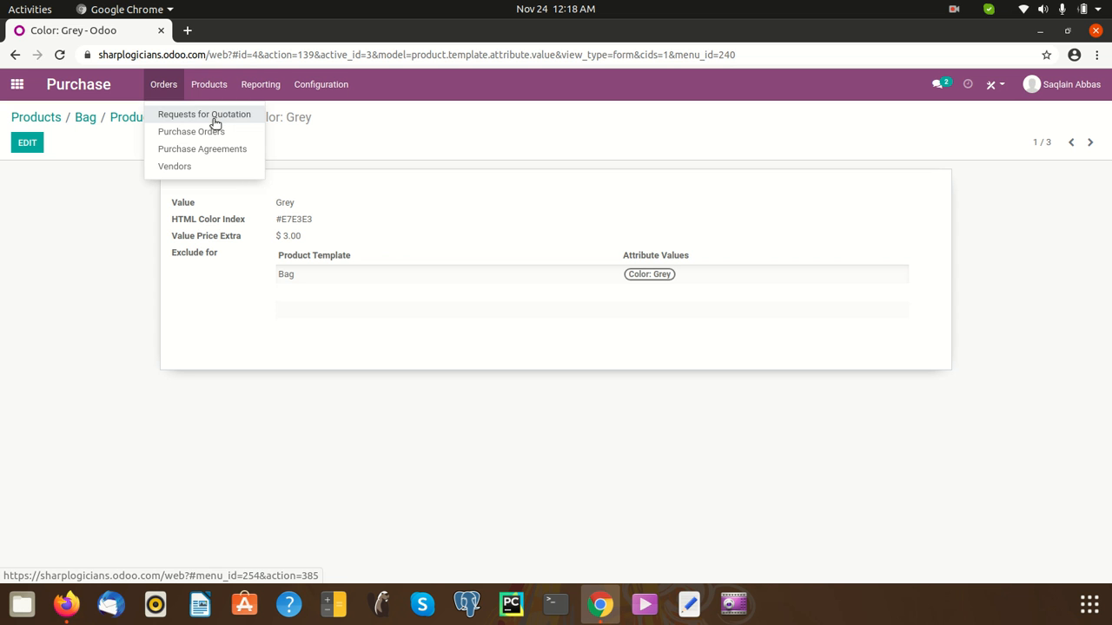
pyautogui.click(215, 120)
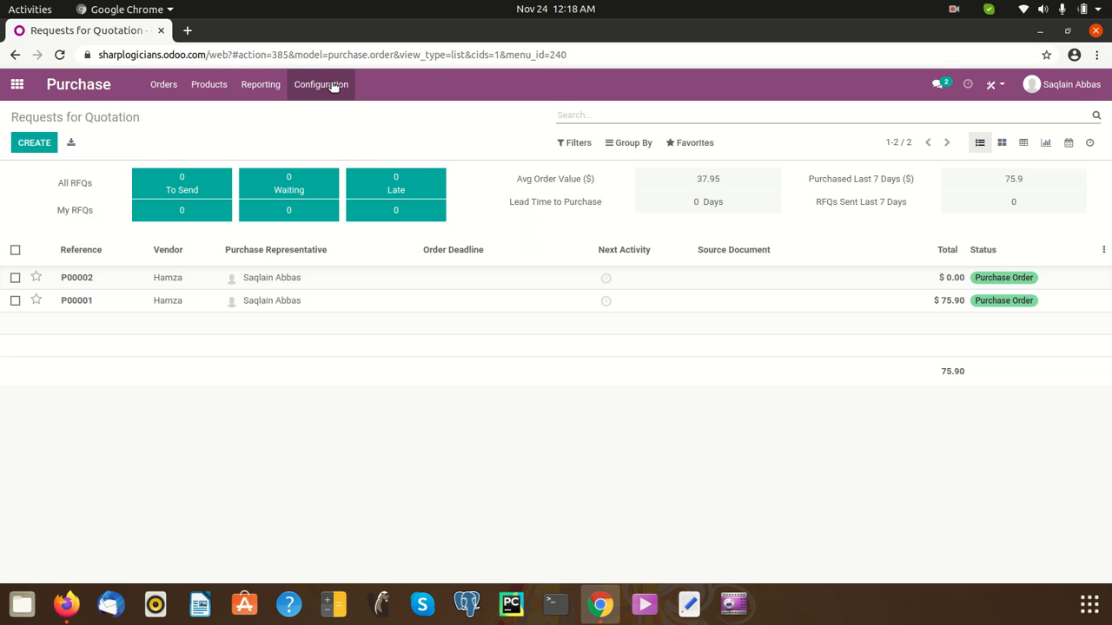
pyautogui.click(44, 146)
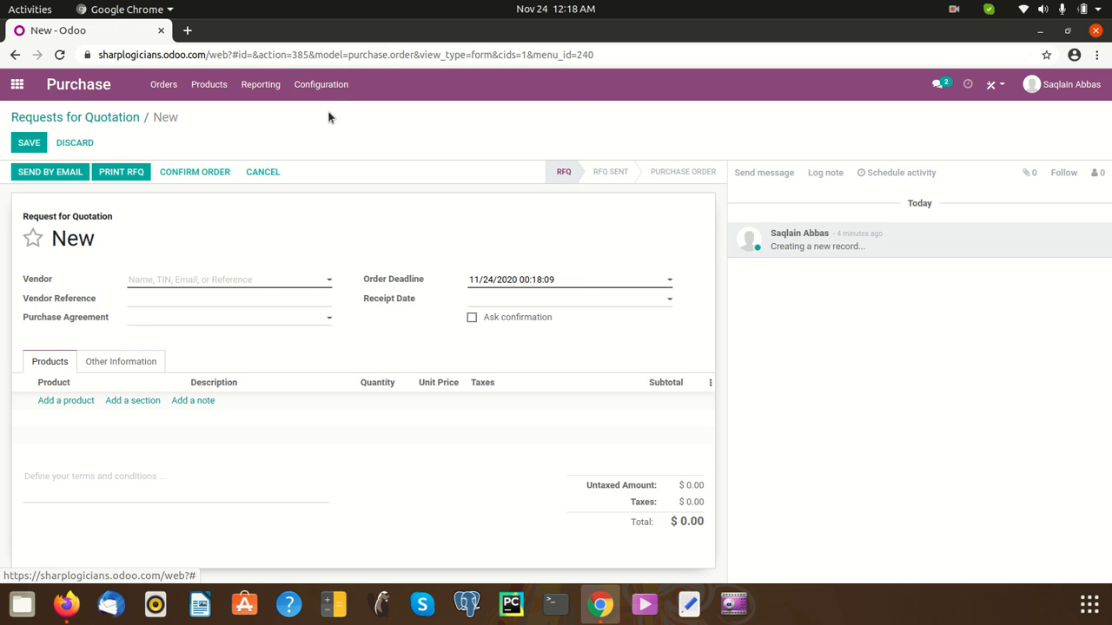
pyautogui.click(298, 289)
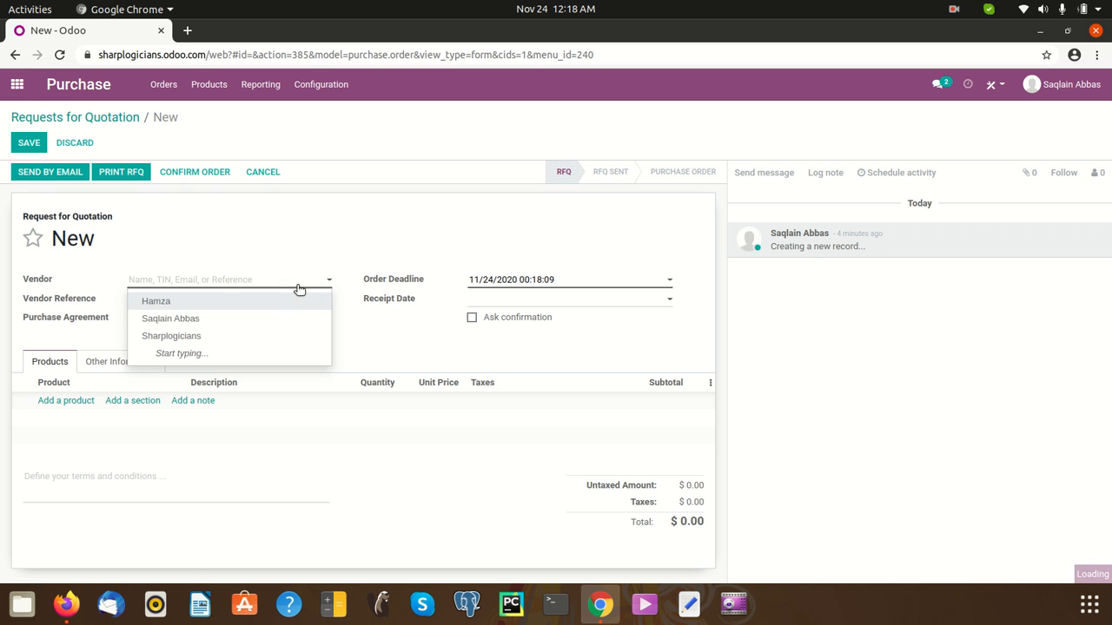
pyautogui.click(272, 302)
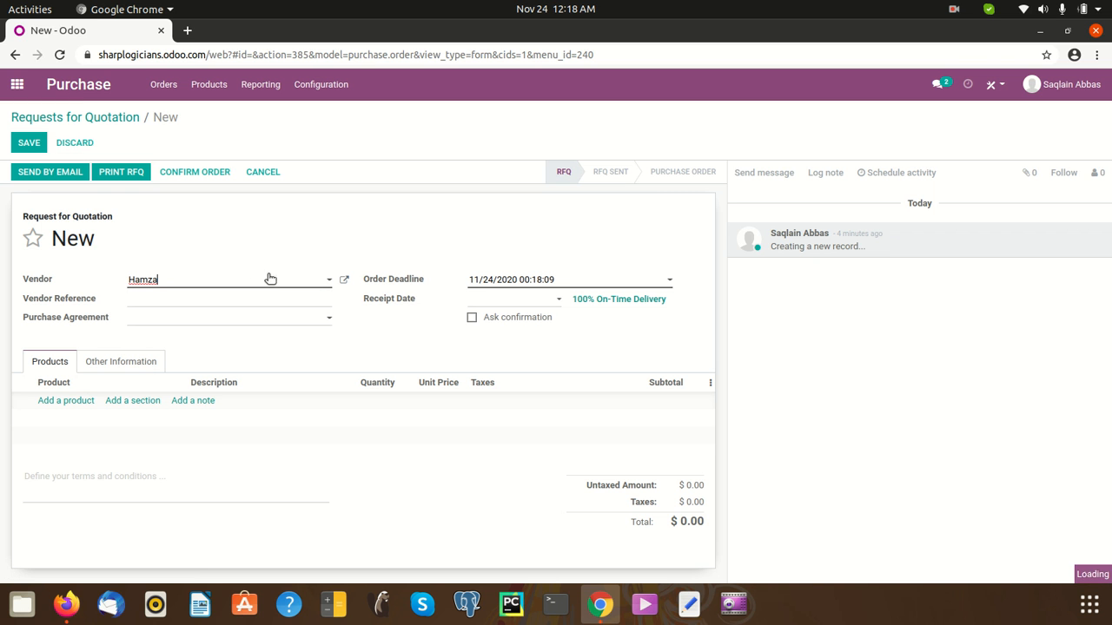
# - Add the Bag product to the request with a quantity of 1 each for the Blue and Red variants
pyautogui.click(52, 402)
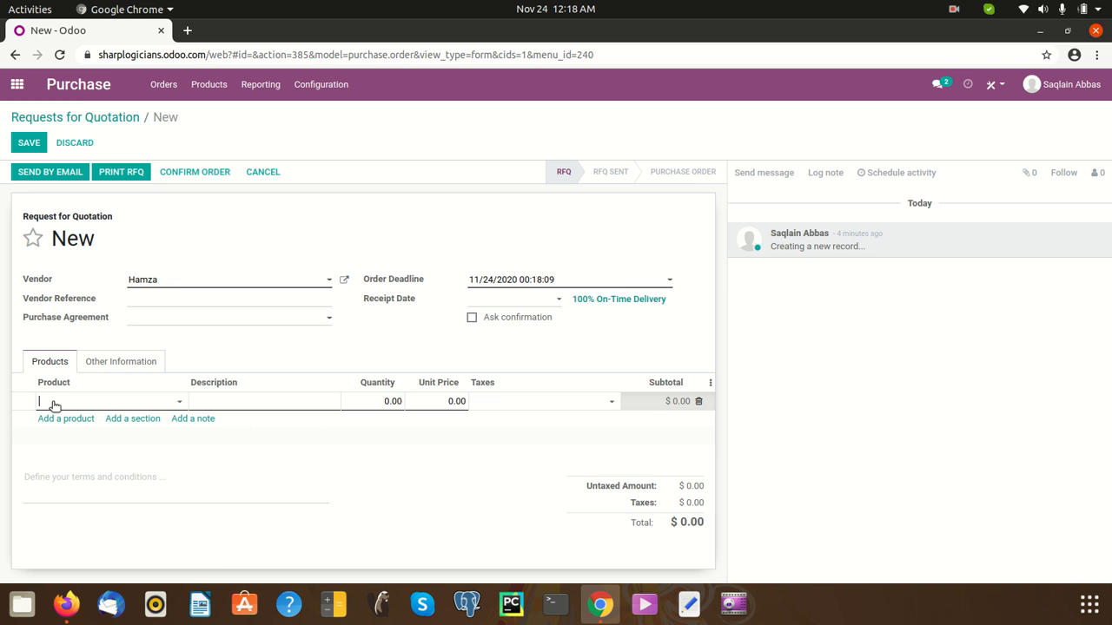
pyautogui.click(181, 405)
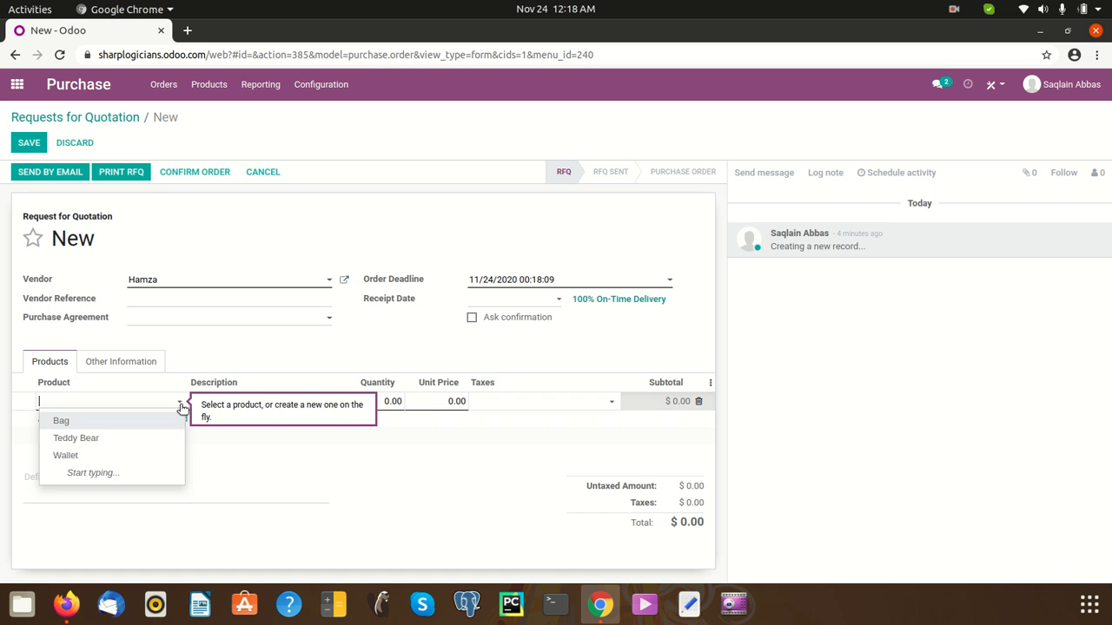
pyautogui.click(130, 424)
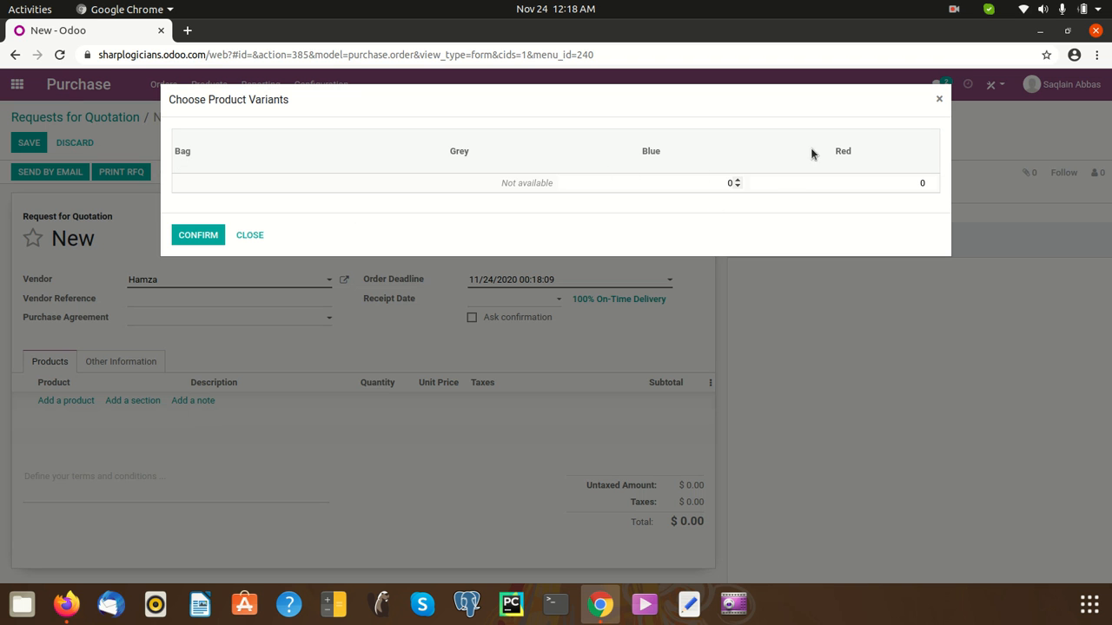
pyautogui.click(738, 179)
pyautogui.click(201, 245)
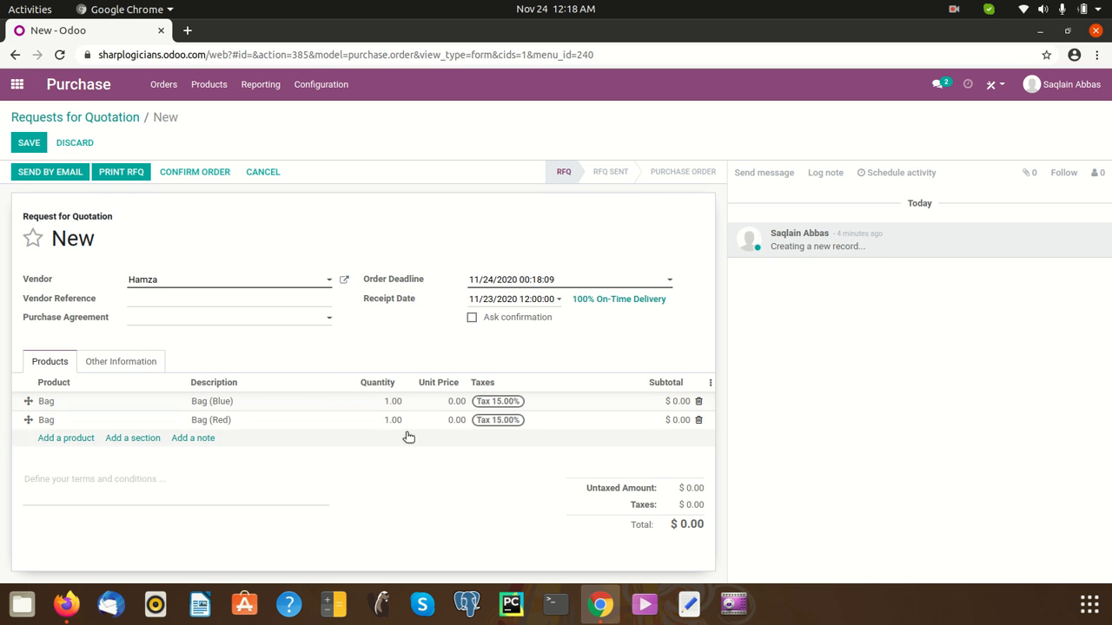
# - Save and confirm the purchase order, and validate its receipt as an immediate transfer of all quantities
pyautogui.click(29, 142)
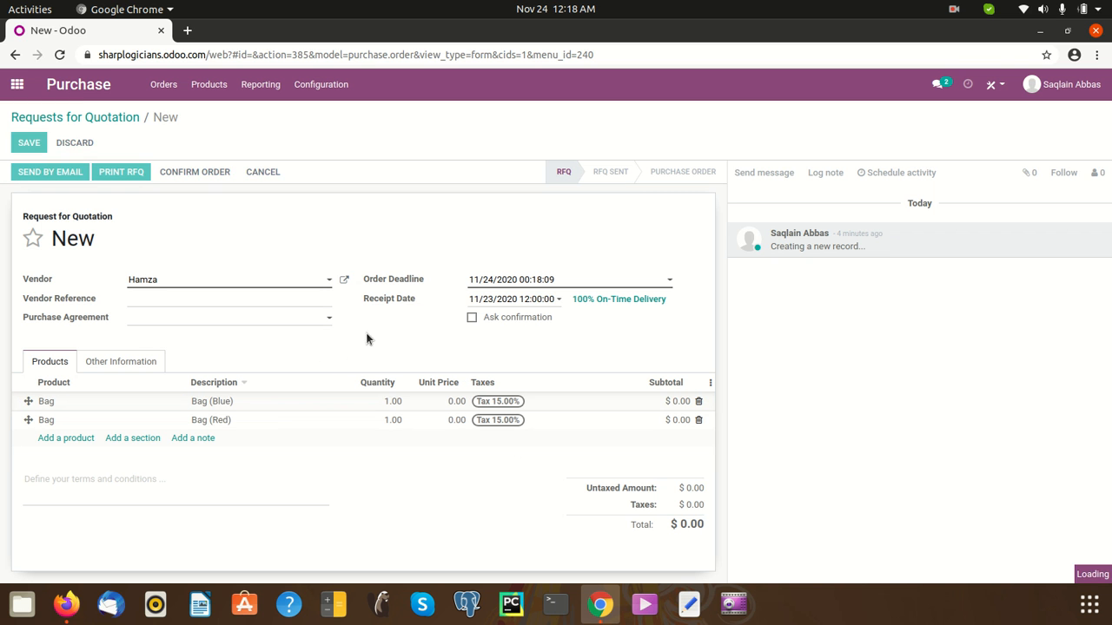
pyautogui.click(184, 174)
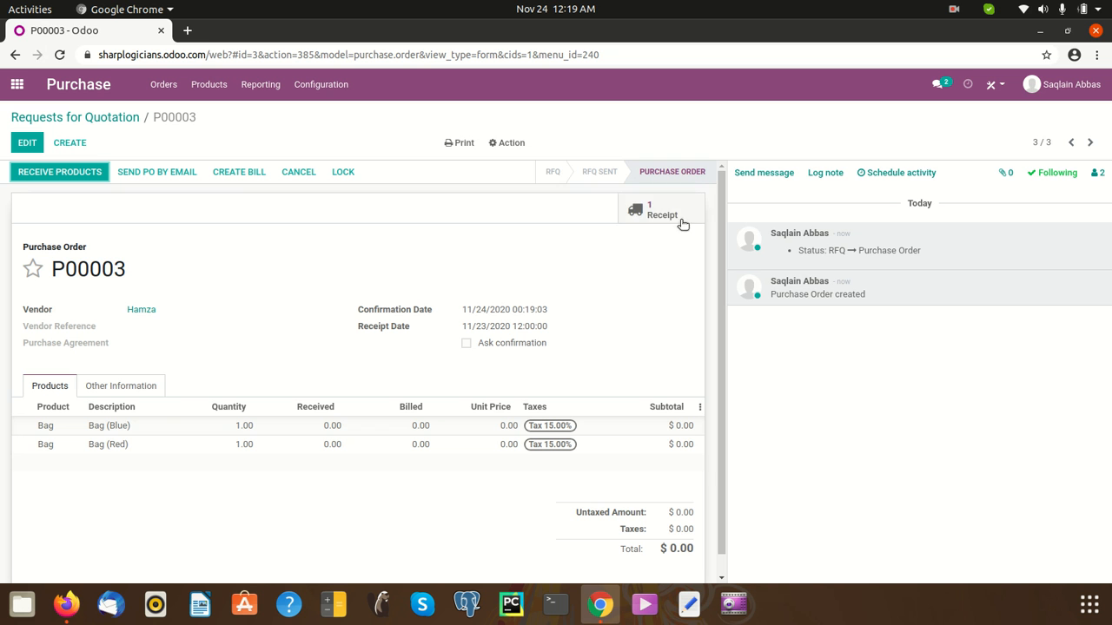
pyautogui.click(26, 174)
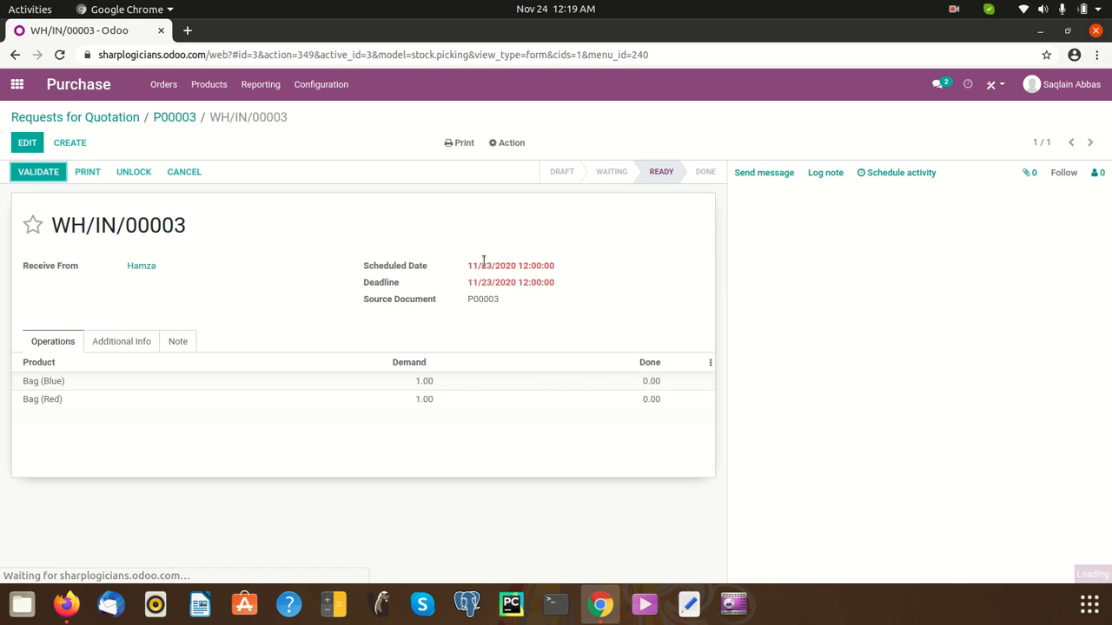
pyautogui.click(40, 171)
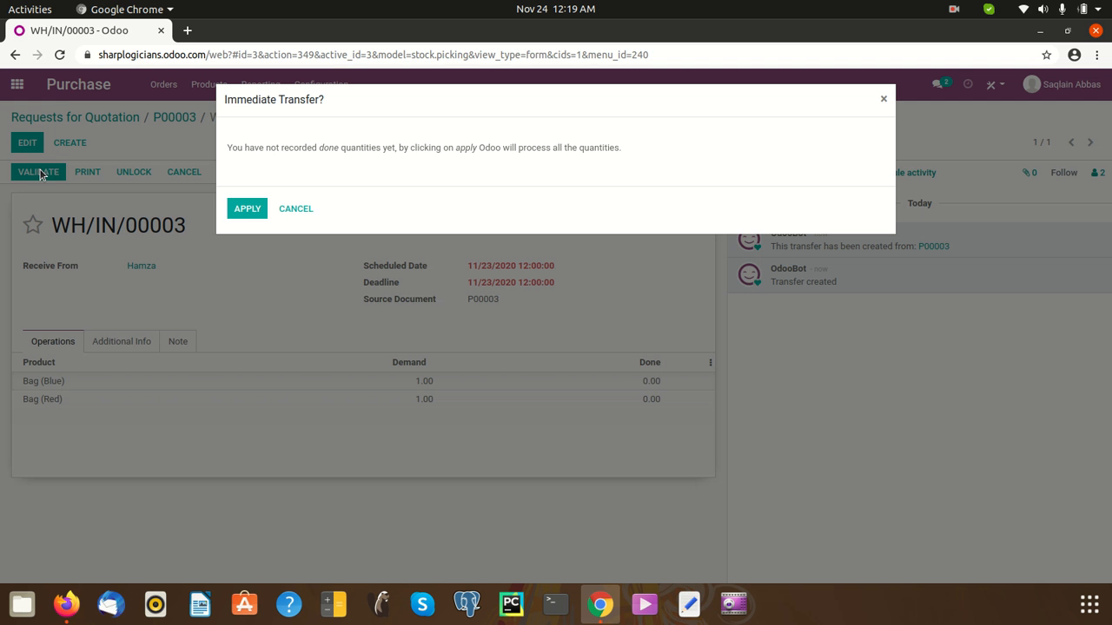
pyautogui.click(236, 210)
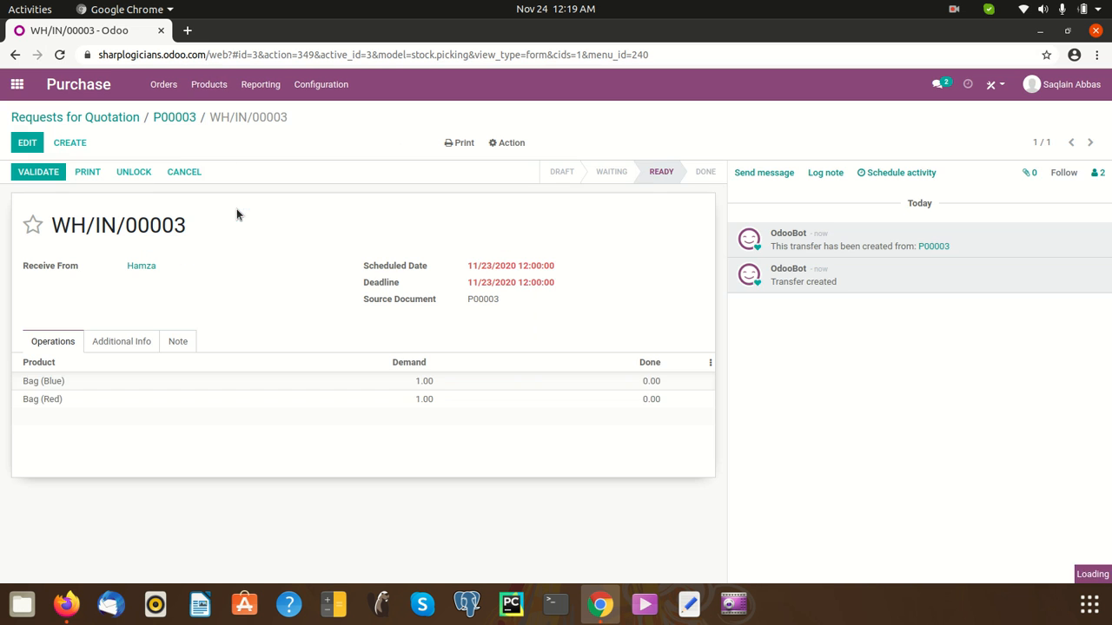
# - Open the products list to check the Bag's variants and on-hand stock
pyautogui.click(217, 88)
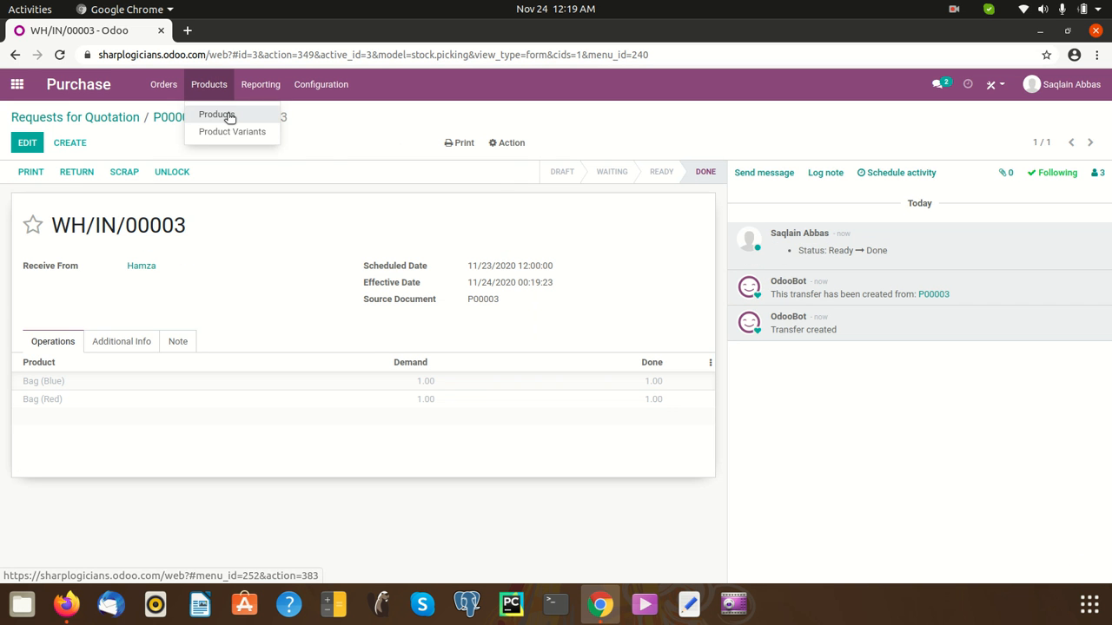
pyautogui.click(228, 119)
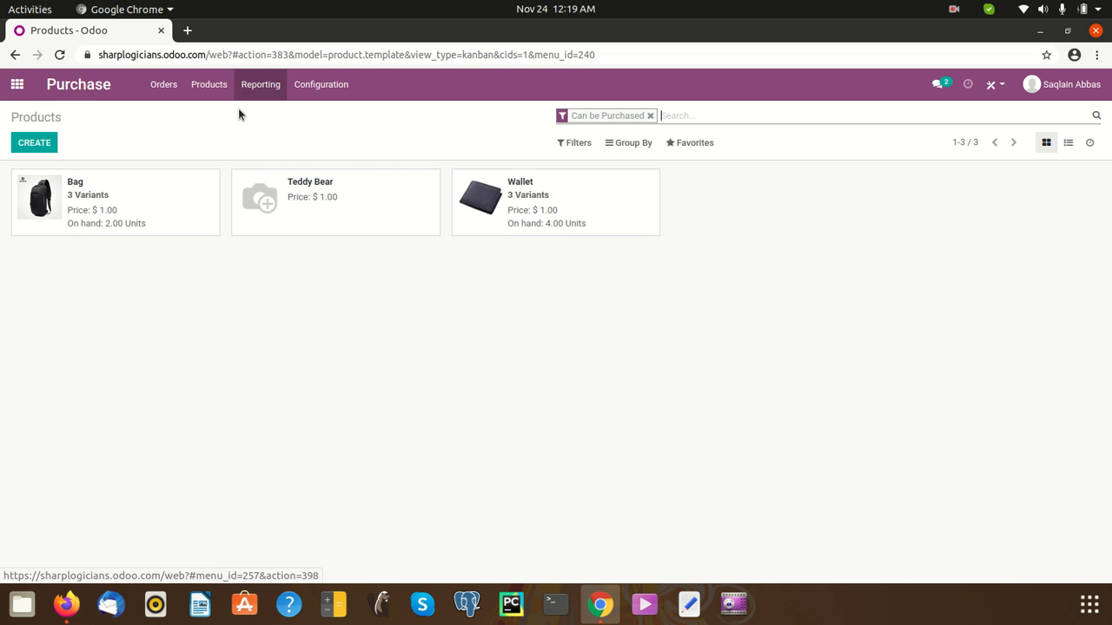
# - Switch to the Sales app to examine its Product Catalog settings, and return to the apps overview
pyautogui.click(17, 84)
pyautogui.click(381, 206)
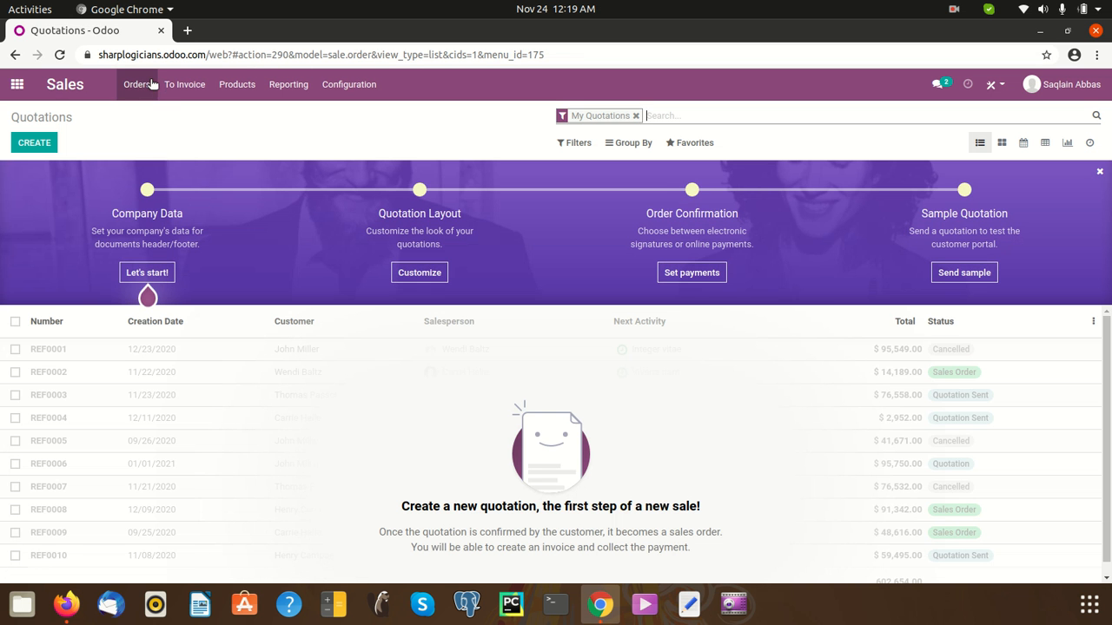
pyautogui.click(169, 84)
pyautogui.moveTo(136, 85)
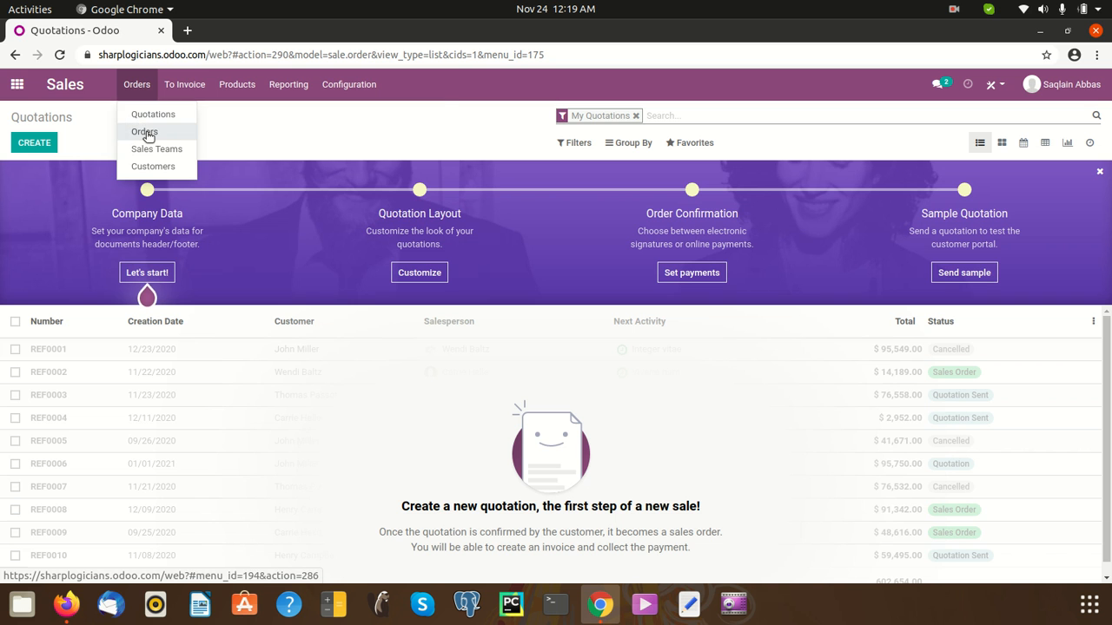
pyautogui.moveTo(358, 86)
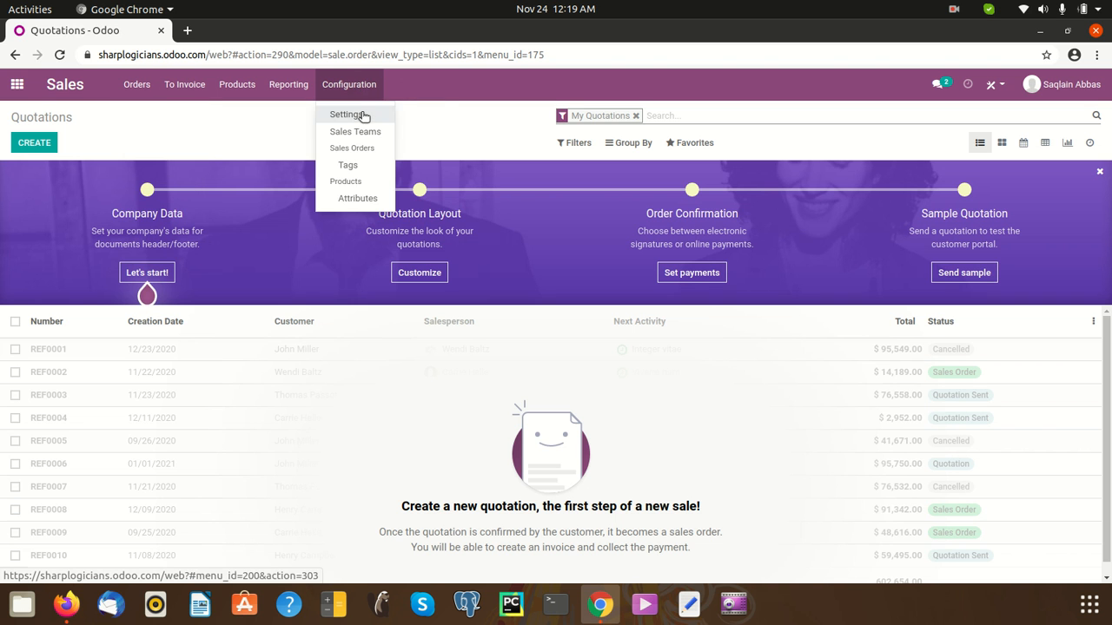
pyautogui.click(346, 113)
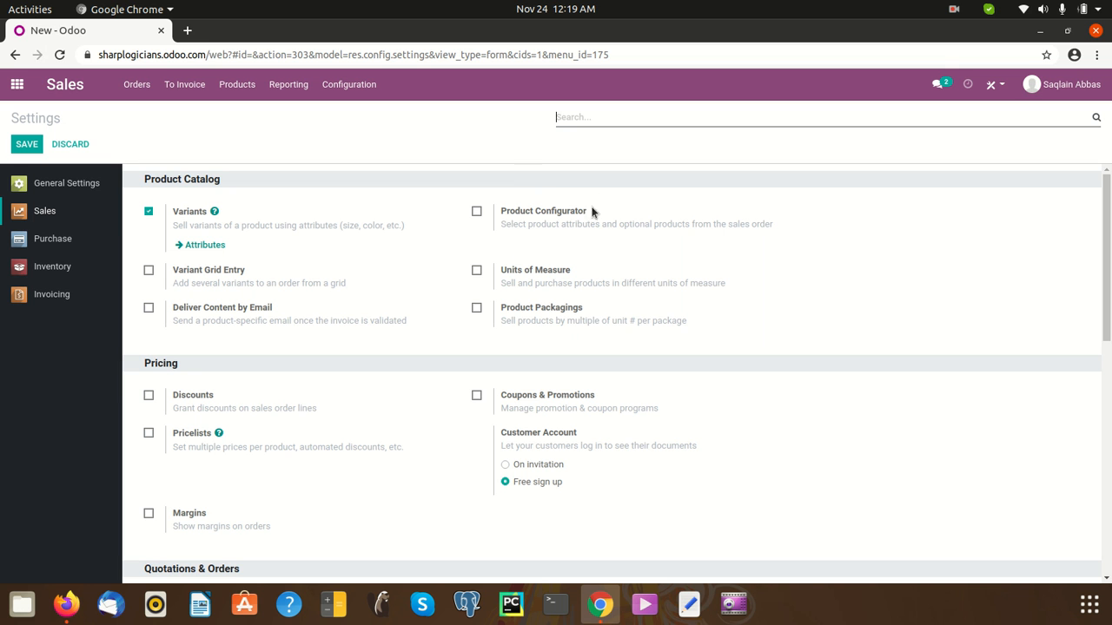
pyautogui.click(16, 84)
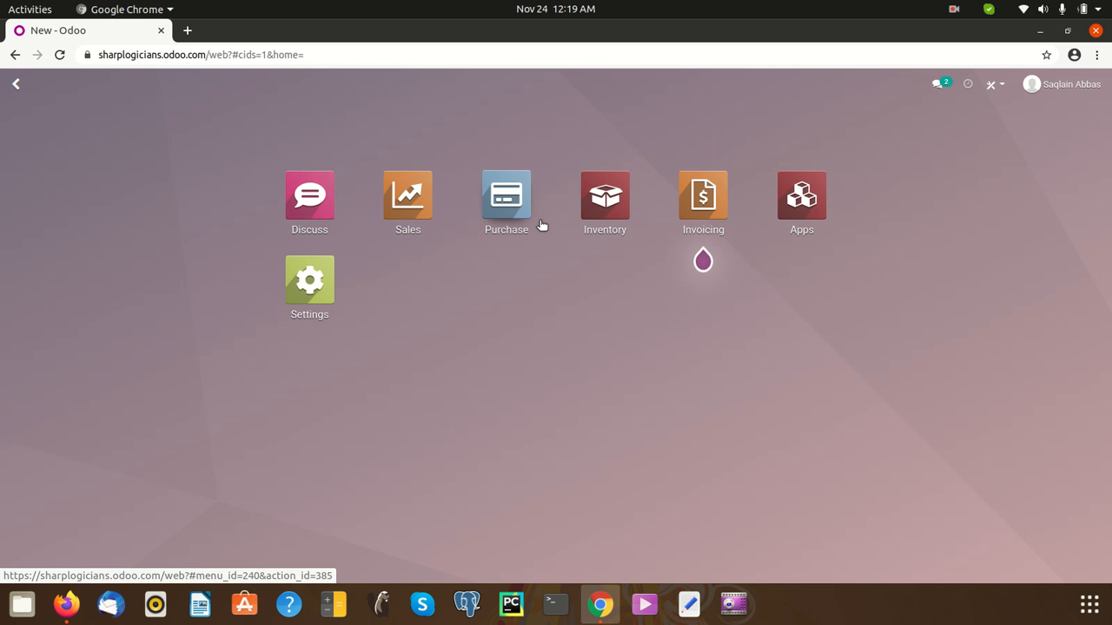